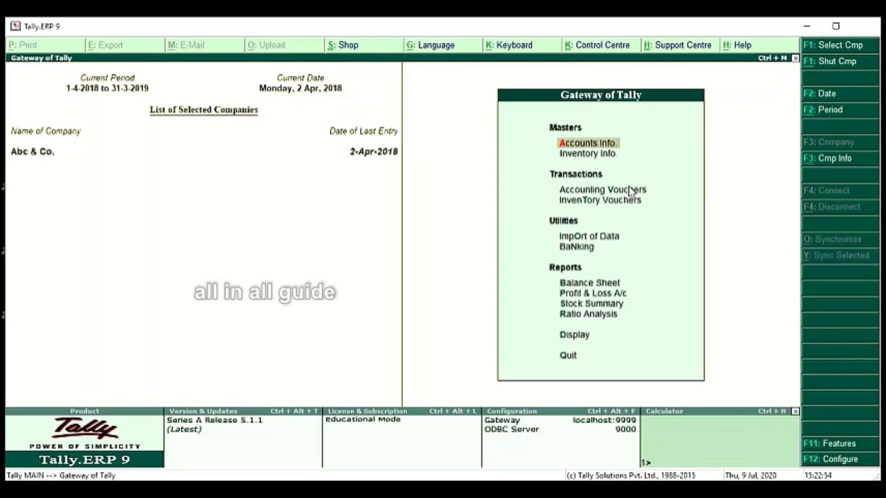
# Step: Open the payment voucher's configuration and turn off single entry mode for payment, receipt and contra vouchers
pyautogui.click(630, 190)
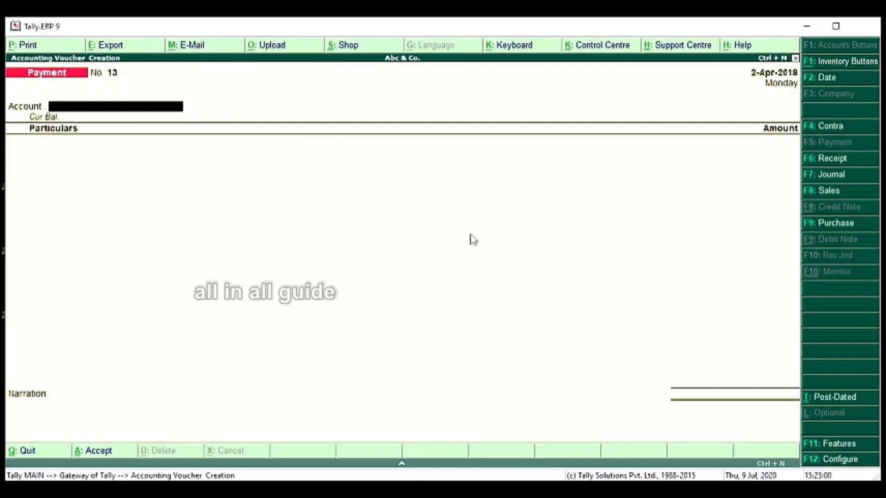
pyautogui.press('Return')
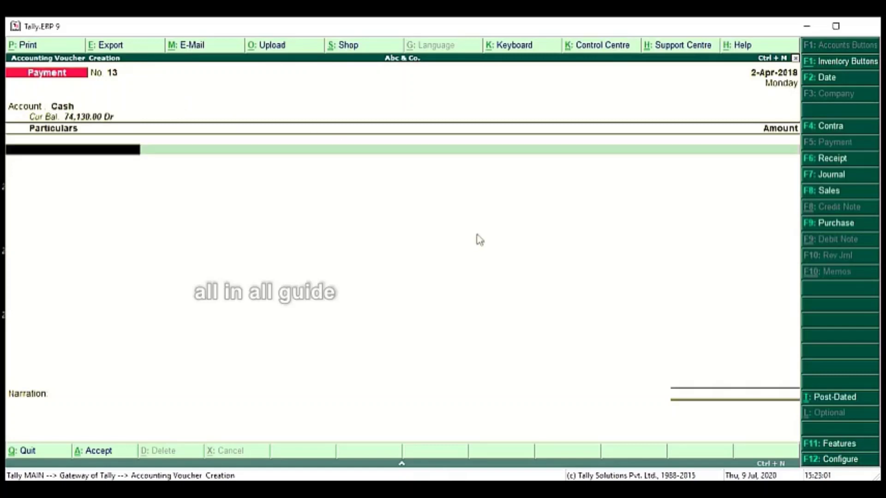
pyautogui.click(837, 462)
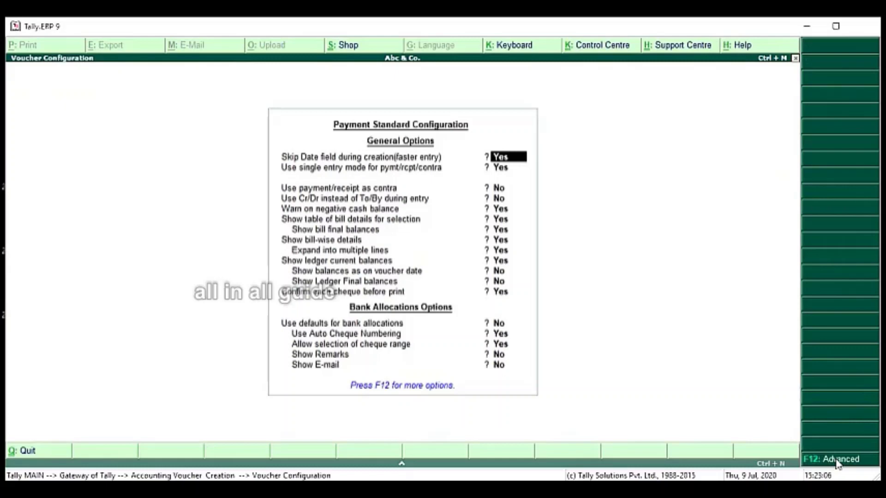
pyautogui.press('Return')
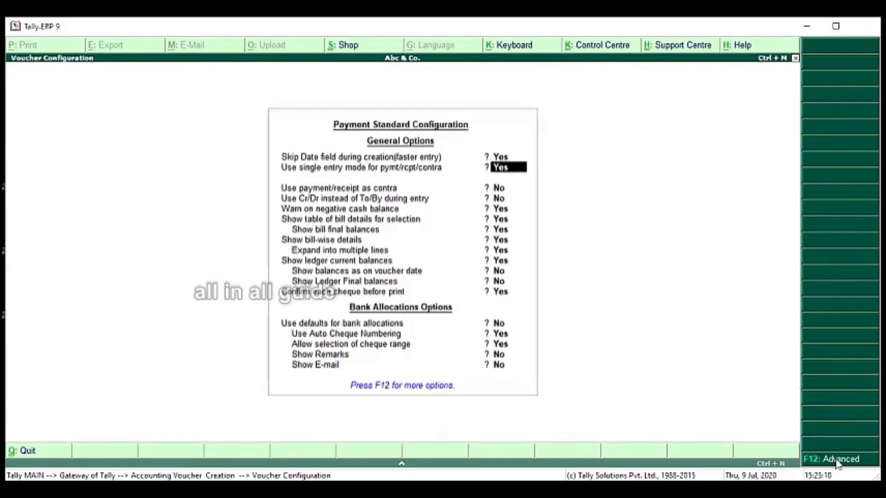
pyautogui.write('n')
pyautogui.press('Return')
pyautogui.press('Return')
pyautogui.press('Return')
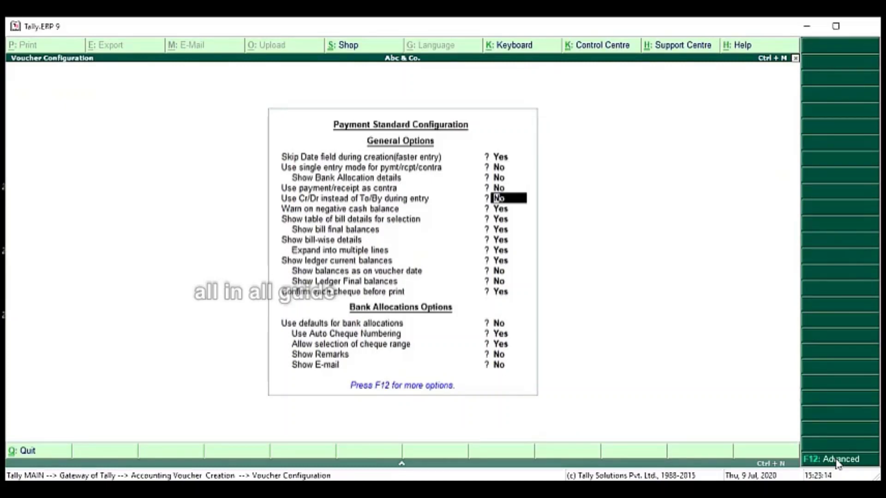
# Step: Enable Cr/Dr instead of To/By during entry, keep the remaining configuration options, and switch to a purchase voucher
pyautogui.write('y')
pyautogui.press('Return')
pyautogui.press('Return')
pyautogui.press('Return')
pyautogui.press('Return')
pyautogui.press('Return')
pyautogui.press('Return')
pyautogui.press('Return')
pyautogui.press('Return')
pyautogui.press('Return')
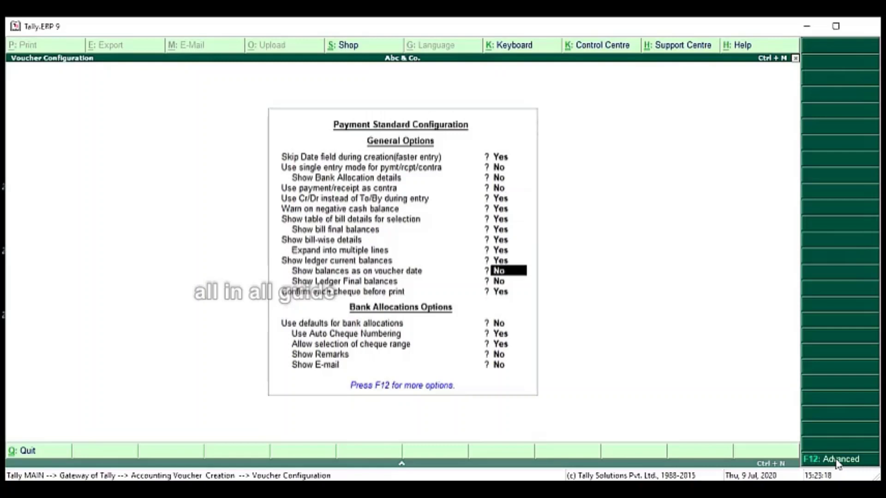
pyautogui.press('Return')
pyautogui.press('Return')
pyautogui.press('Return')
pyautogui.press('Return')
pyautogui.press('Return')
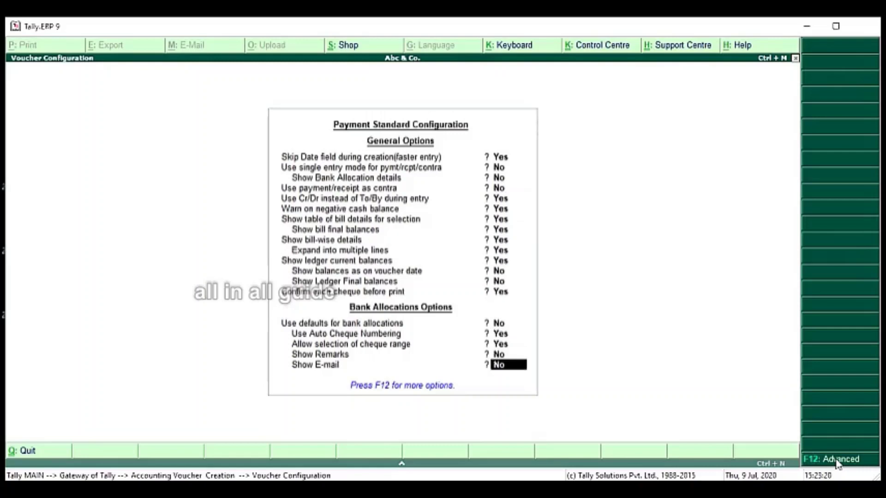
pyautogui.press('Return')
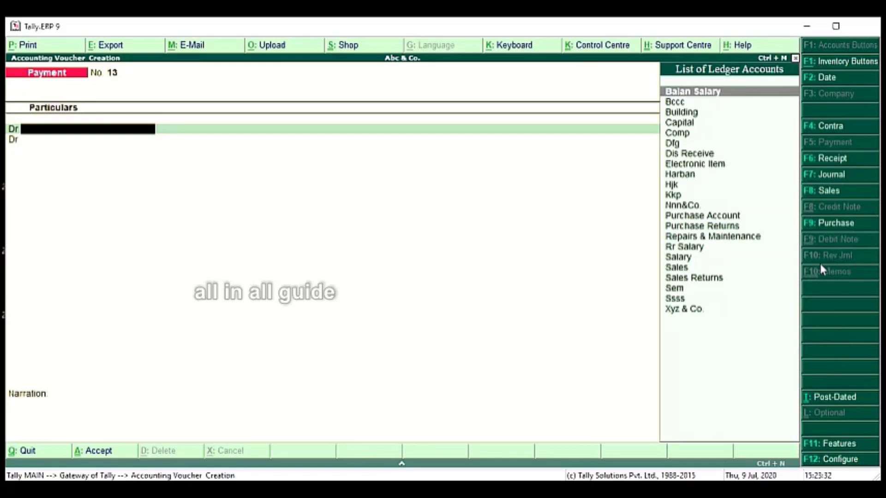
pyautogui.click(826, 223)
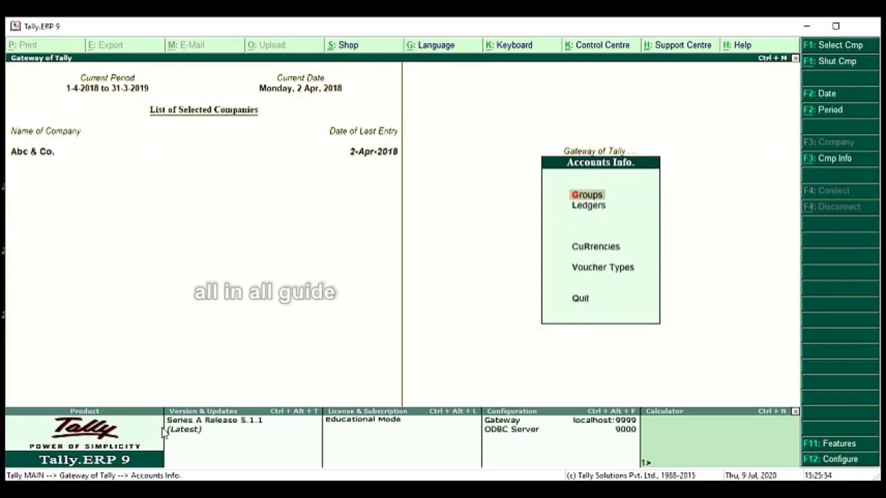
# Step: Start creating a single ledger named Sssd from the accounts masters
pyautogui.press('Down')
pyautogui.press('Return')
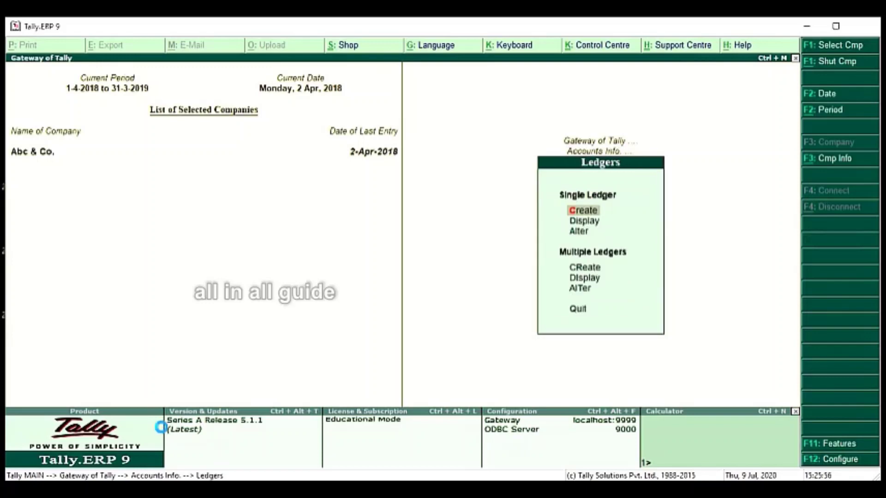
pyautogui.press('Return')
pyautogui.write('Su')
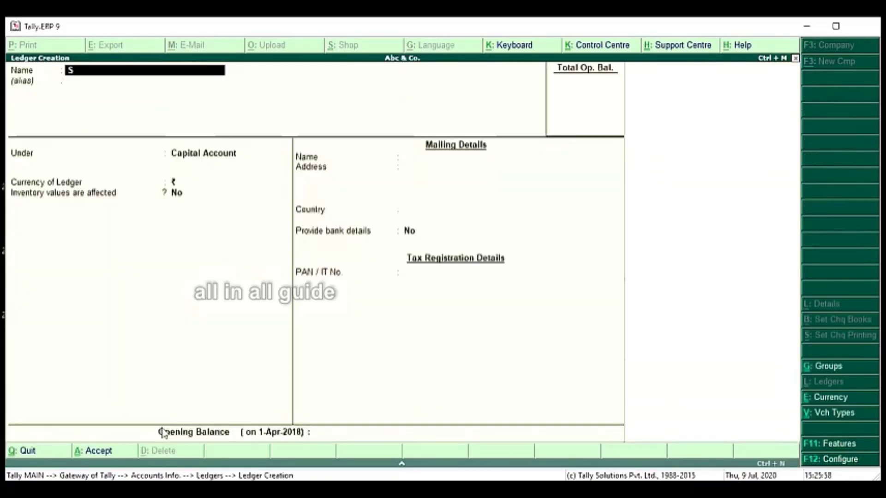
pyautogui.press('BackSpace')
pyautogui.press('BackSpace')
pyautogui.write('Sssd')
pyautogui.press('Return')
pyautogui.press('Return')
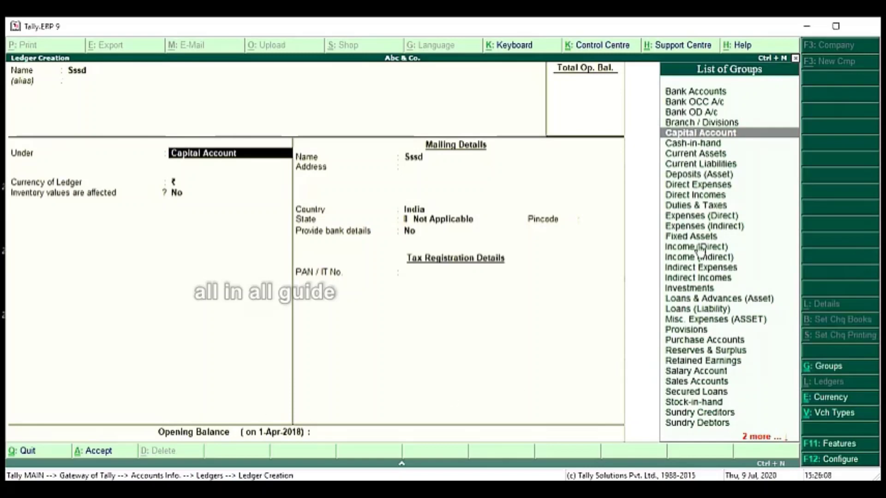
# Step: Look up the Sundry groups for the Sssd ledger, highlight Sundry Debtors, and leave the ledger creation without saving
pyautogui.write('Sun')
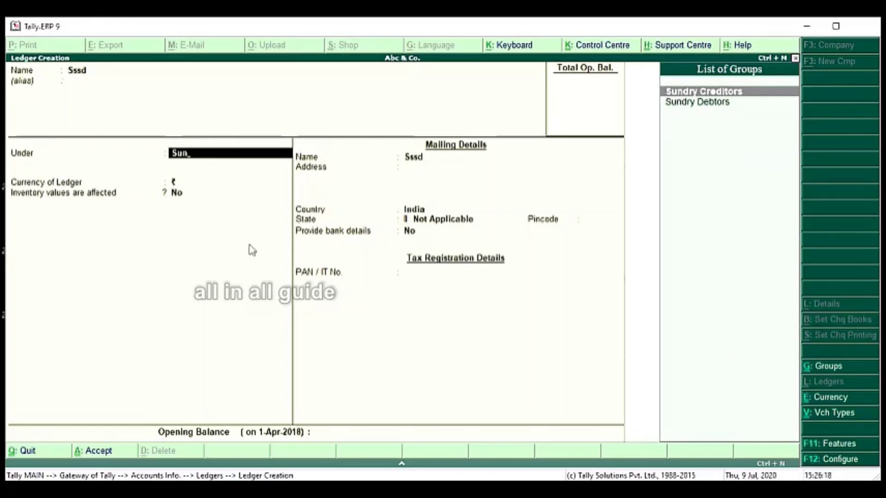
pyautogui.press('BackSpace')
pyautogui.press('BackSpace')
pyautogui.press('BackSpace')
pyautogui.press('BackSpace')
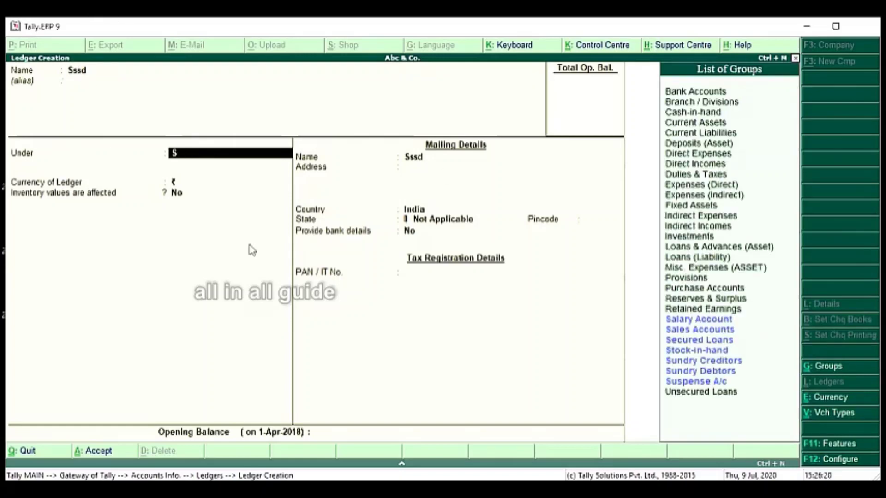
pyautogui.press('BackSpace')
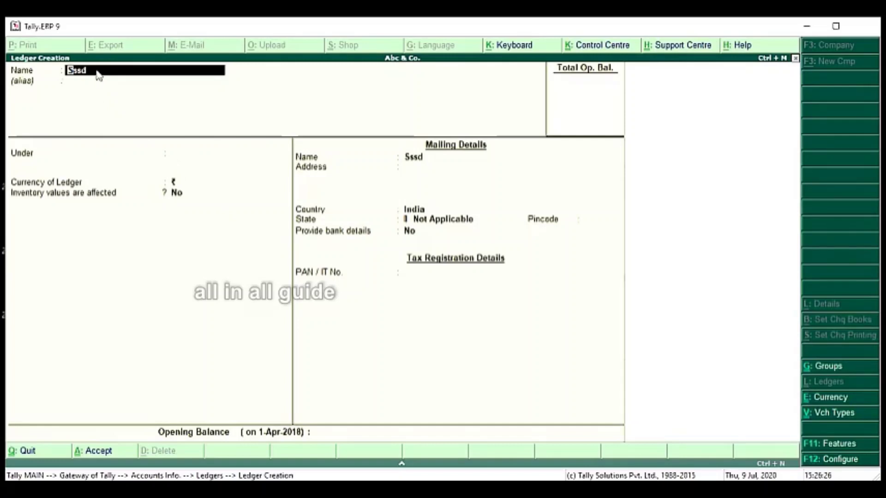
pyautogui.press('Return')
pyautogui.press('Return')
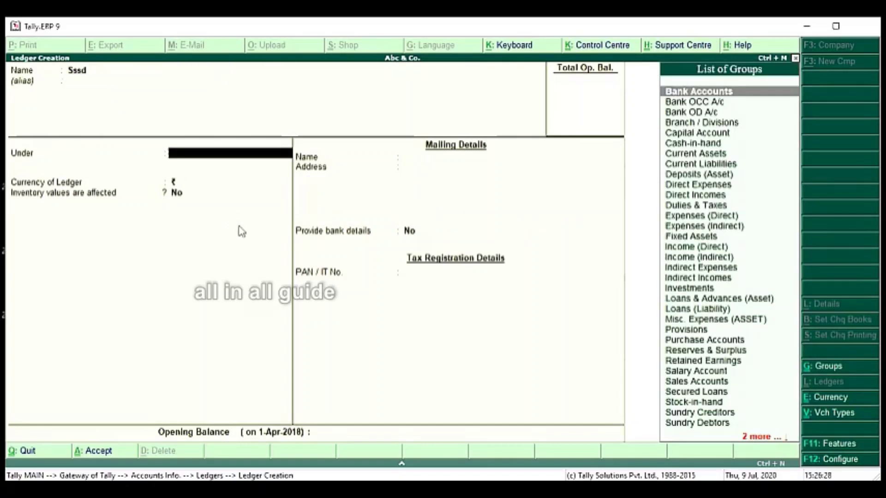
pyautogui.write('Sundr')
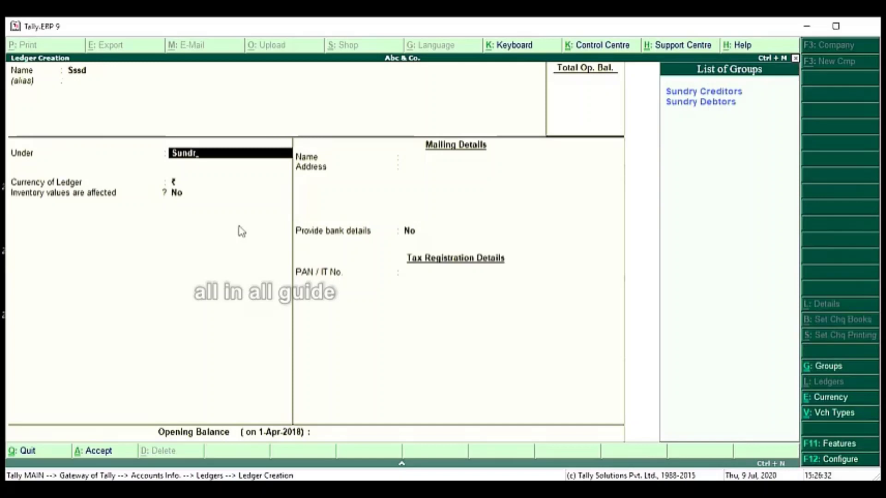
pyautogui.press('Down')
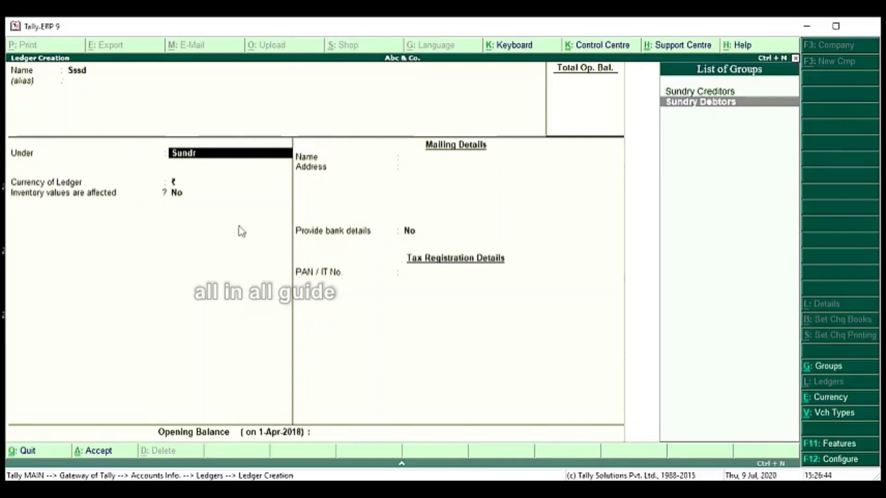
pyautogui.press('Escape')
pyautogui.press('Escape')
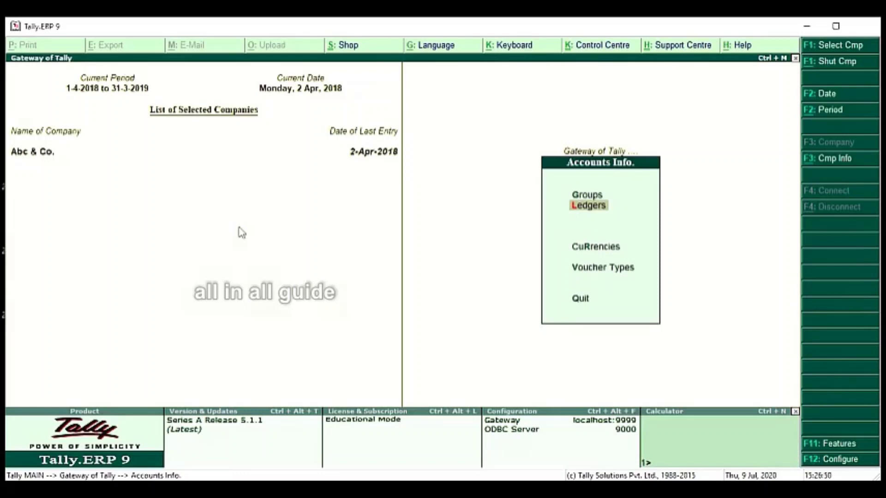
pyautogui.press('Escape')
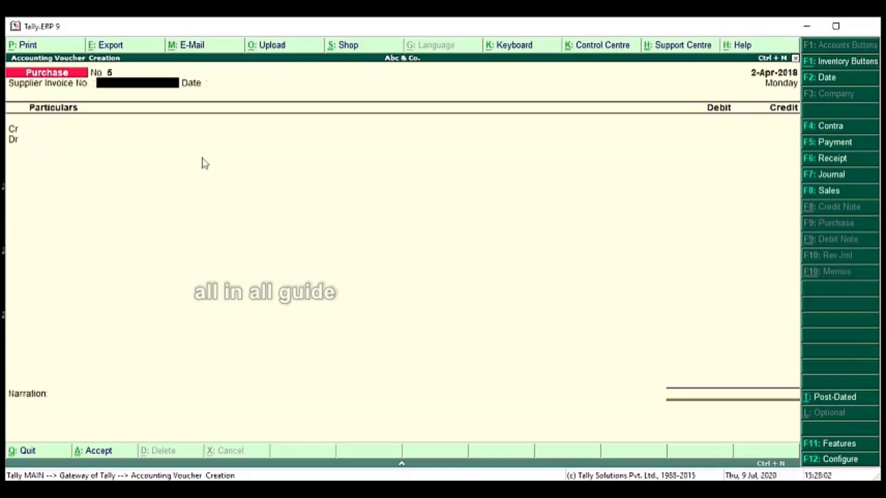
# Step: Enter 003 as the purchase voucher's supplier invoice number and accept 2-Apr-2018 as its date
pyautogui.write('003')
pyautogui.press('Return')
pyautogui.press('Return')
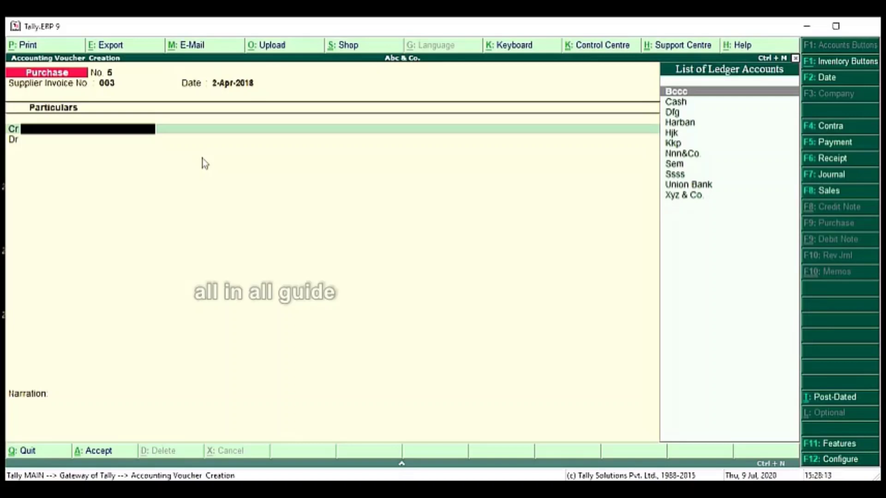
# Step: Create a new ledger named Bth under Sundry Creditors from within the voucher, keeping the default mailing and bank details
pyautogui.hotkey('alt', 'c')
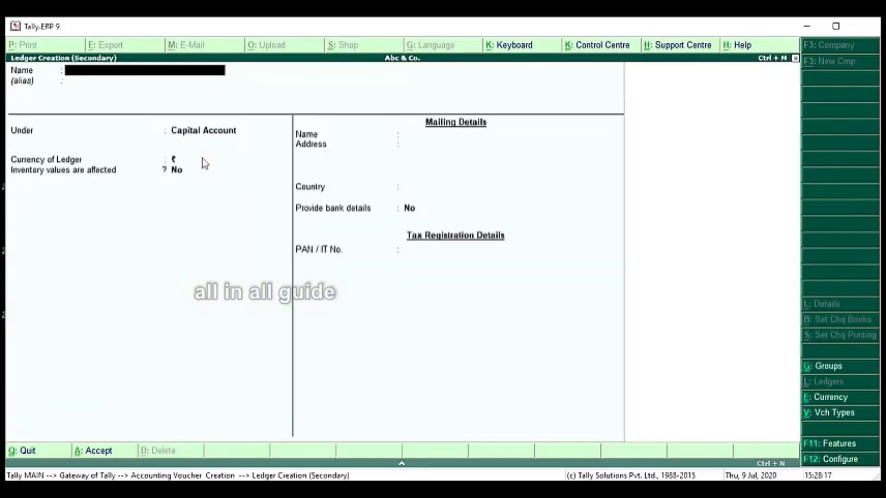
pyautogui.write('Bth')
pyautogui.press('Return')
pyautogui.press('Return')
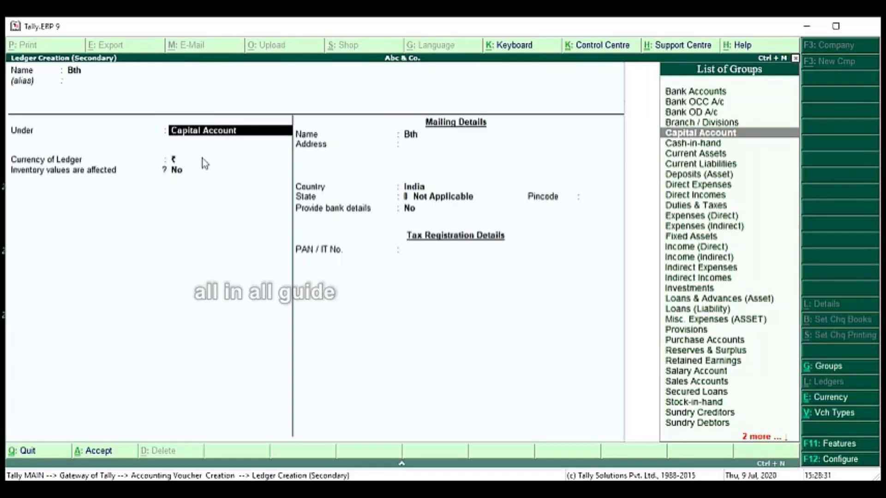
pyautogui.write('S')
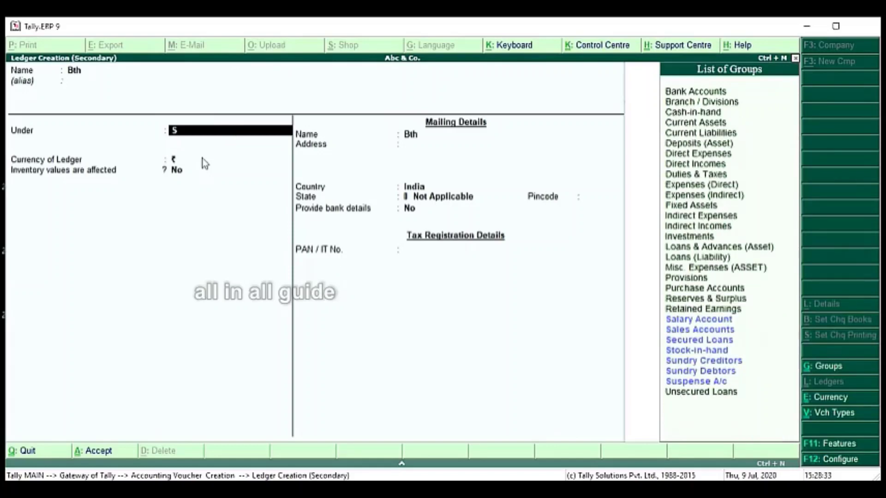
pyautogui.write('u')
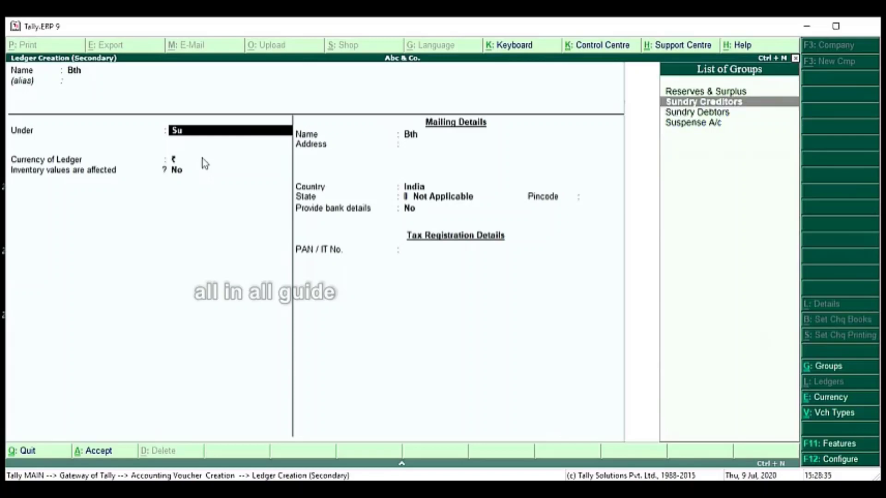
pyautogui.press('Return')
pyautogui.press('Return')
pyautogui.press('Return')
pyautogui.press('Return')
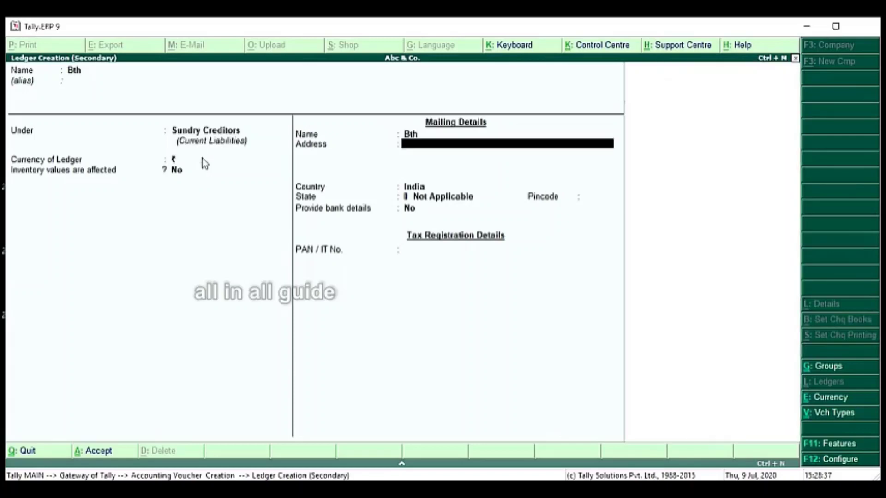
pyautogui.press('Return')
pyautogui.press('Return')
pyautogui.press('Return')
pyautogui.press('Return')
pyautogui.press('Return')
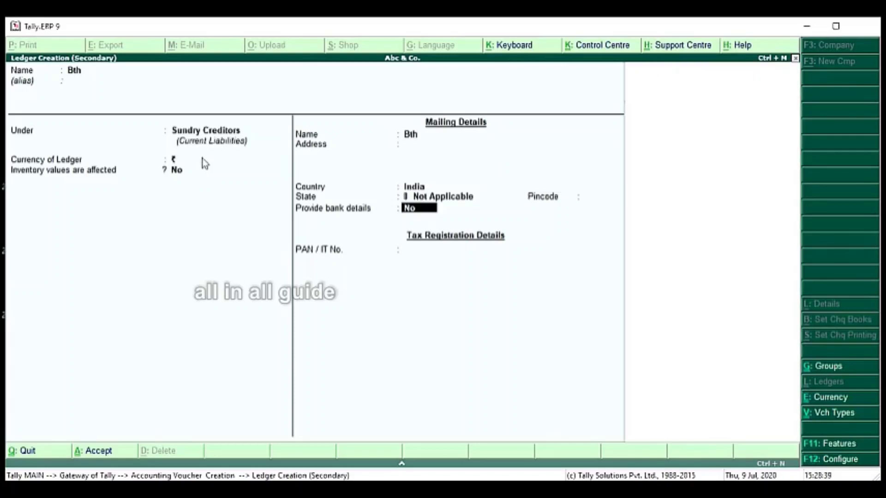
pyautogui.press('Return')
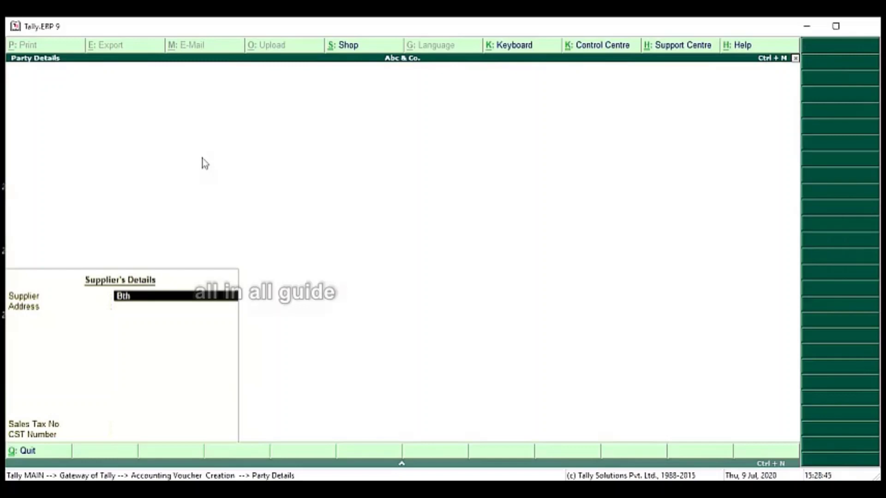
# Step: Accept the supplier's details for Bth without additions and credit the supplier with 500
pyautogui.press('Return')
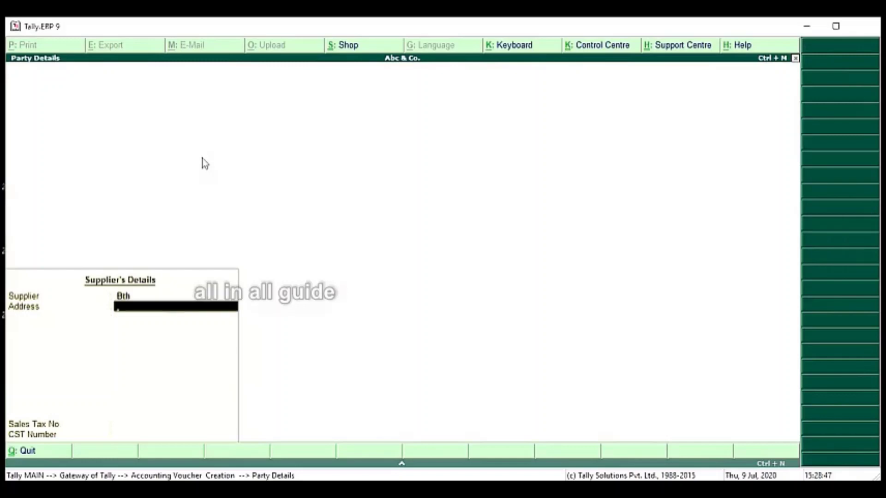
pyautogui.press('Return')
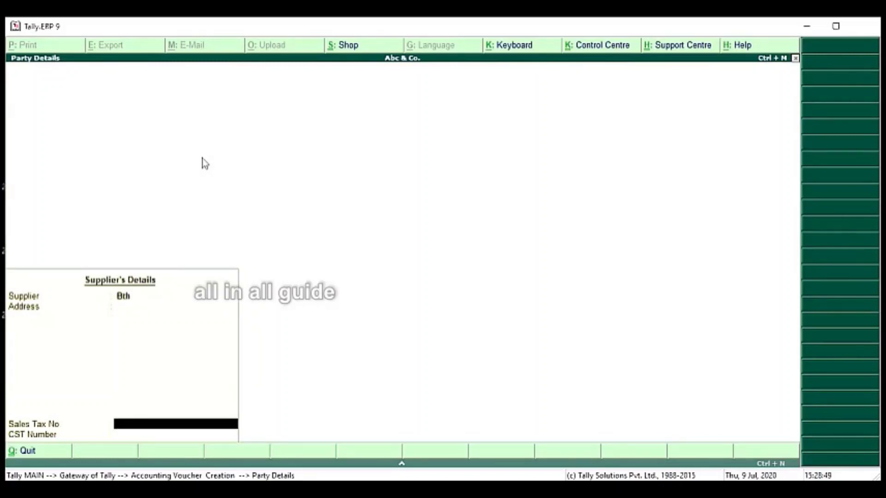
pyautogui.press('Return')
pyautogui.press('Return')
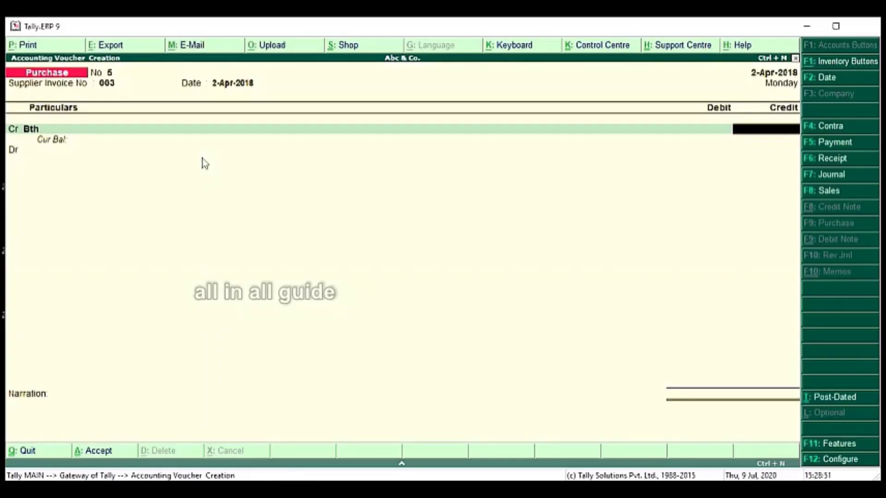
pyautogui.write('500')
pyautogui.press('Return')
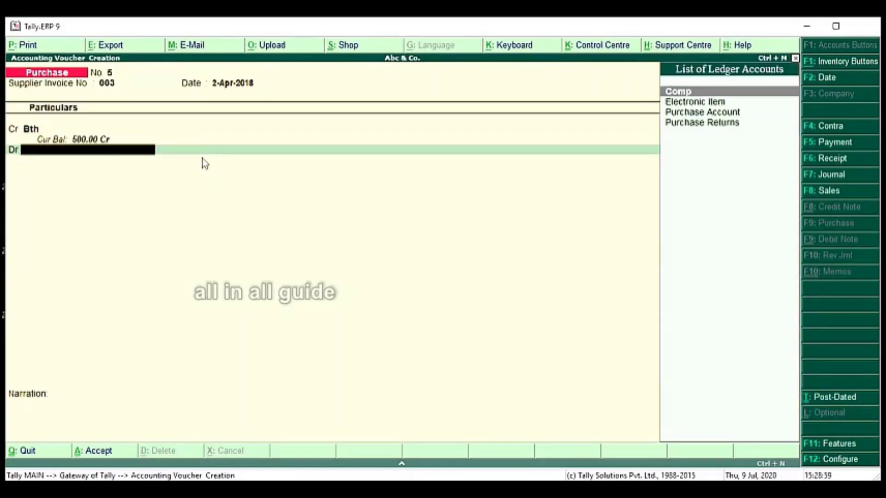
# Step: Choose Purchase Account as the ledger to debit in the purchase voucher
pyautogui.press('Down')
pyautogui.press('Down')
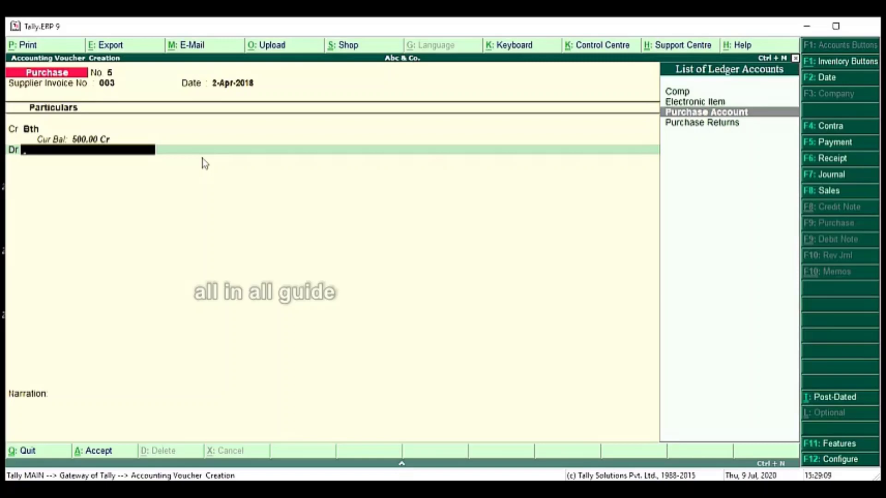
pyautogui.press('Return')
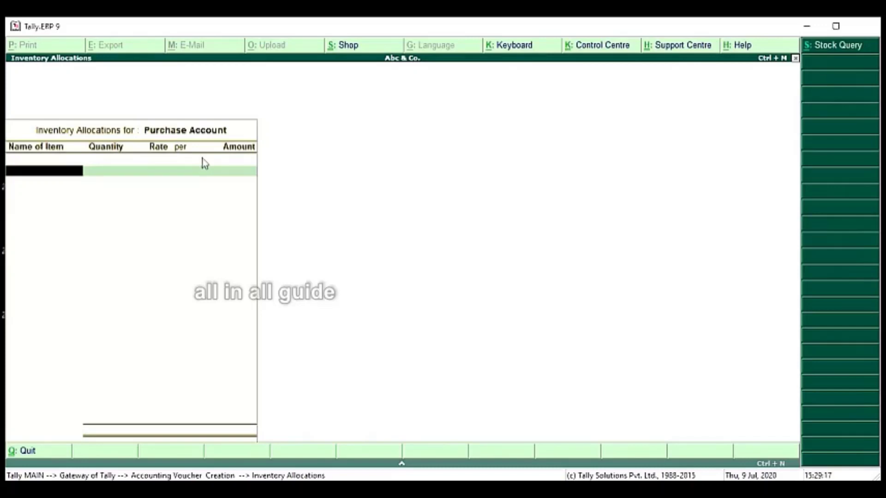
# Step: Create a stock item named Bulbs under Primary with the unit no. from within the inventory allocation
pyautogui.hotkey('alt', 'c')
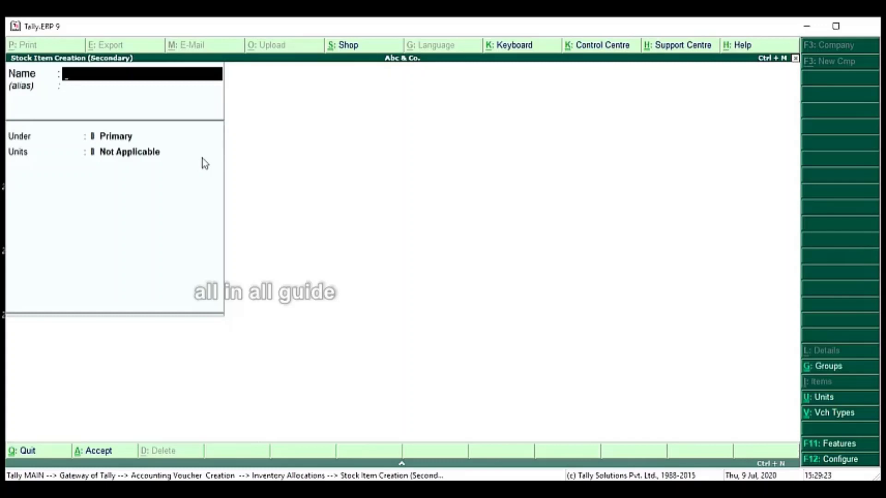
pyautogui.write('Bulbs')
pyautogui.press('Return')
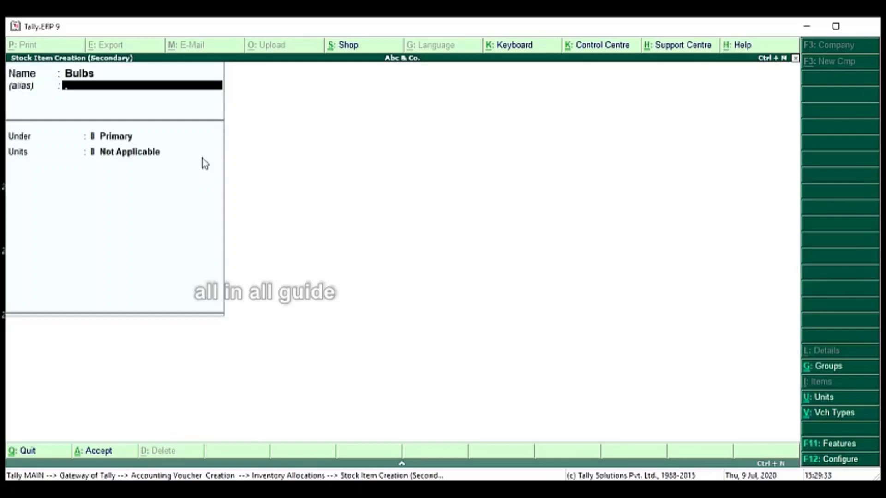
pyautogui.press('Return')
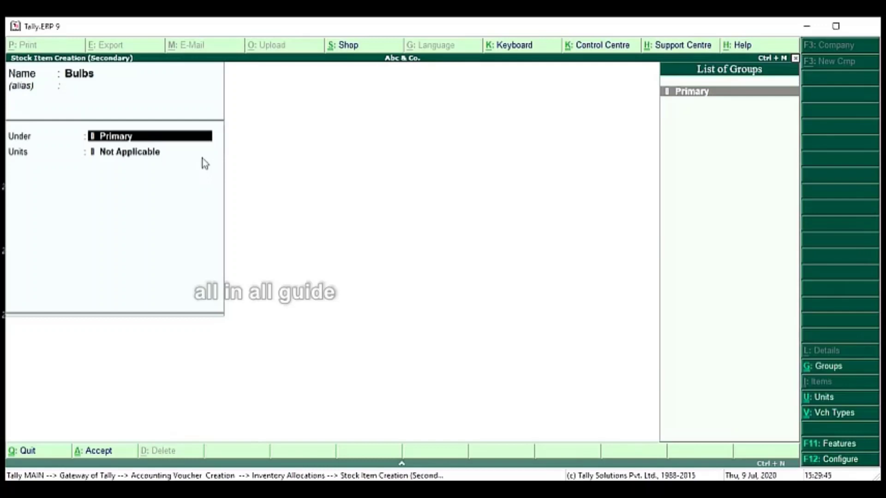
pyautogui.press('Return')
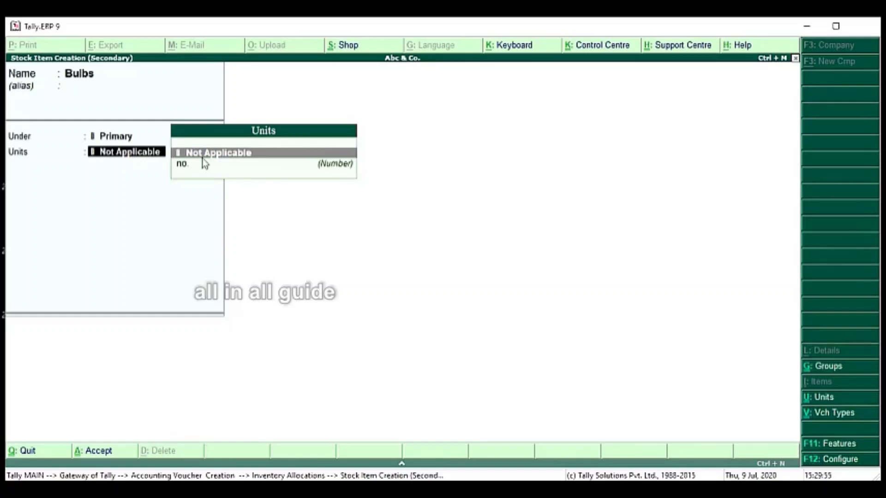
pyautogui.press('Down')
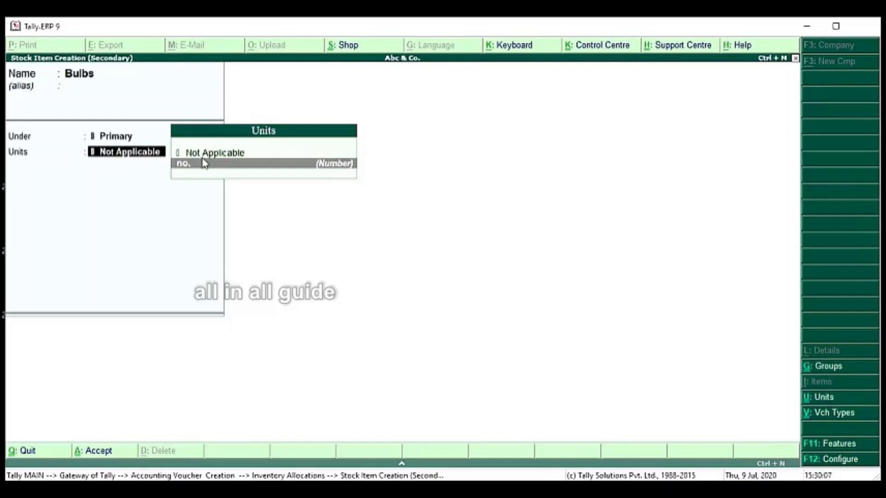
pyautogui.click(205, 163)
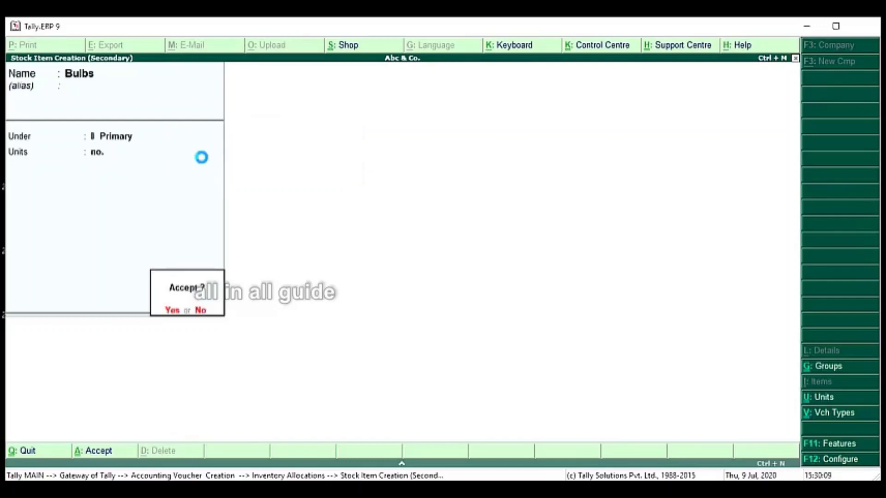
pyautogui.press('Return')
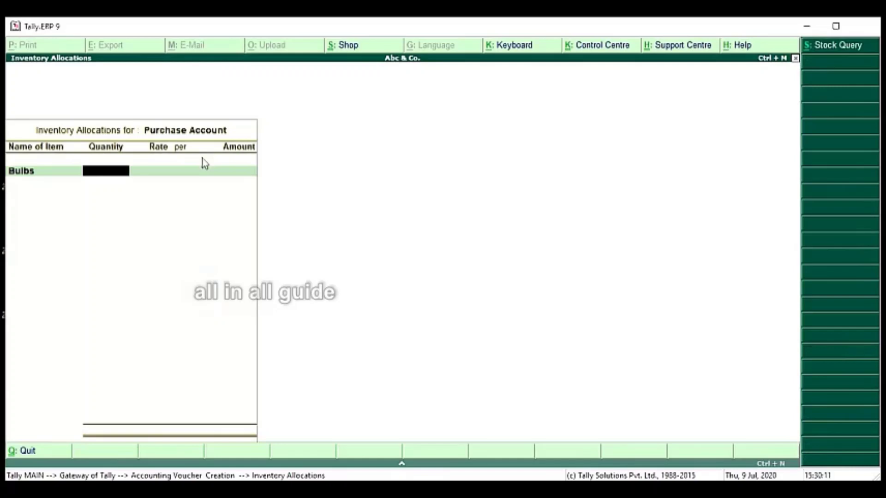
# Step: Allocate 5 Bulbs to Purchase Account for an amount of 500, leaving the rate blank
pyautogui.write('5')
pyautogui.press('Return')
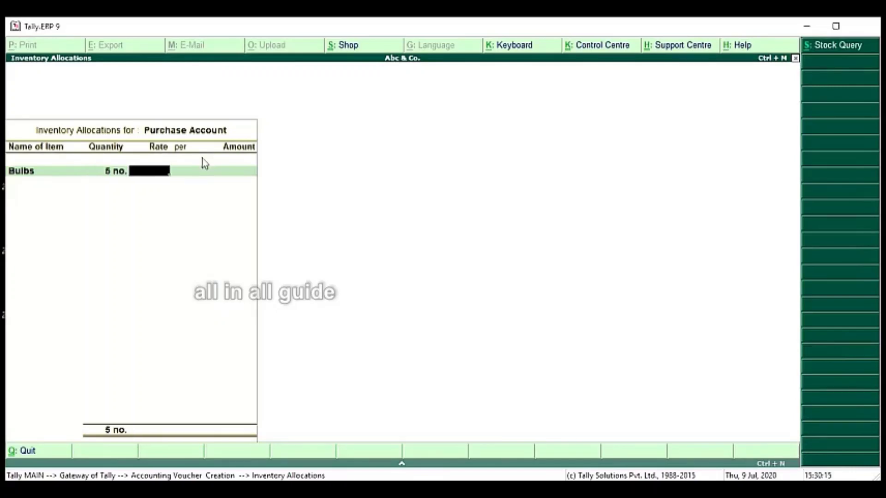
pyautogui.press('Return')
pyautogui.write('500')
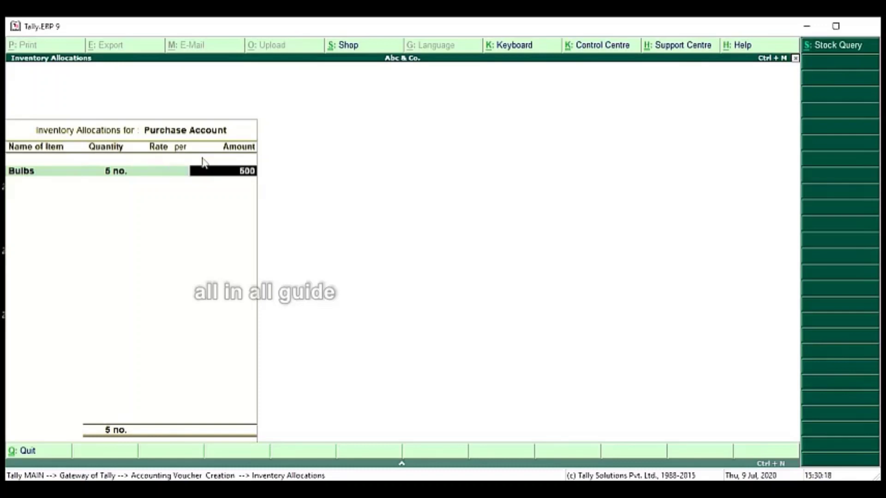
pyautogui.press('Return')
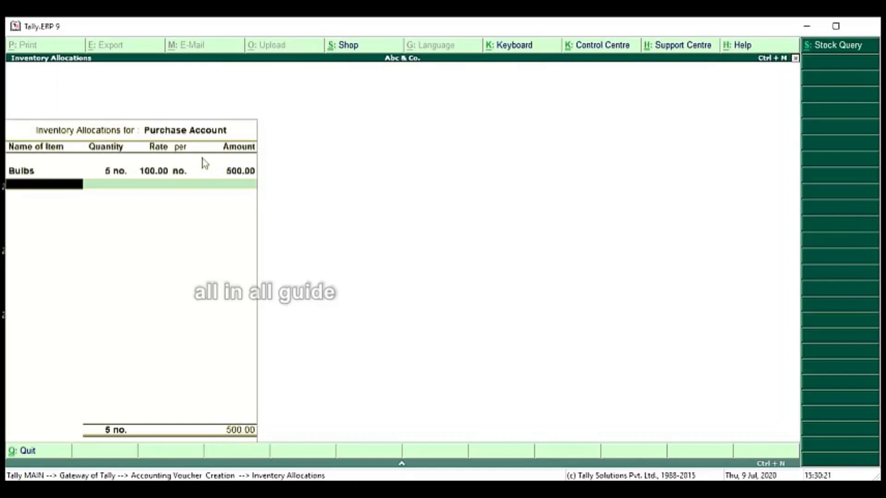
# Step: Finish the inventory allocation and save the purchase voucher without a narration
pyautogui.press('Return')
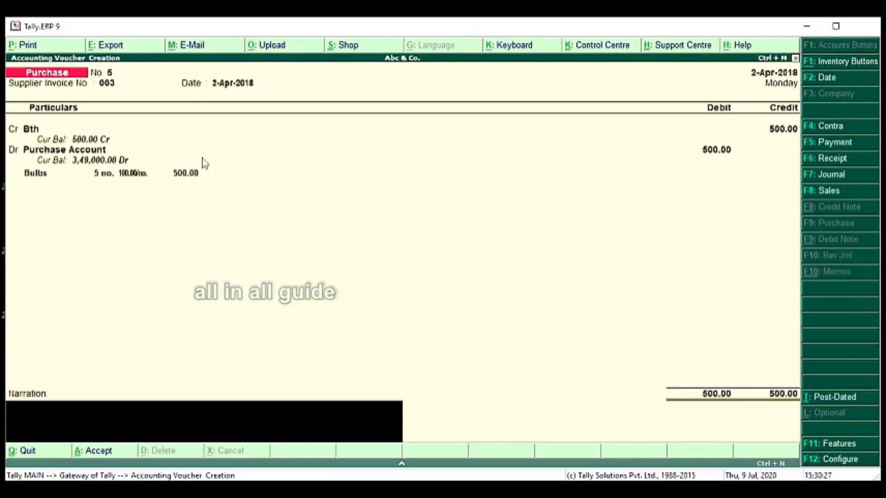
pyautogui.press('Return')
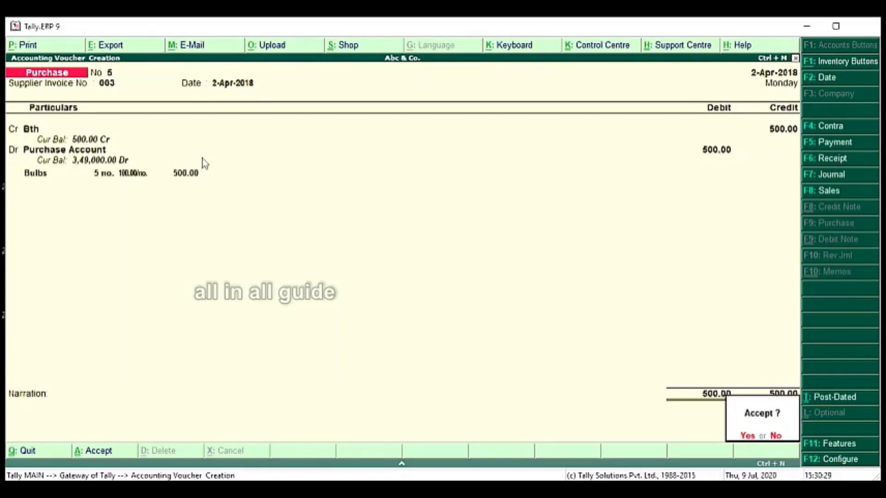
pyautogui.press('Return')
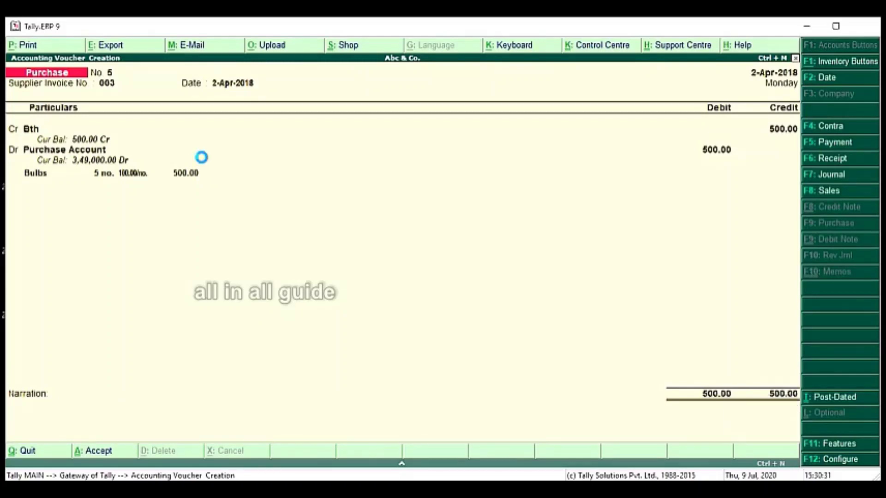
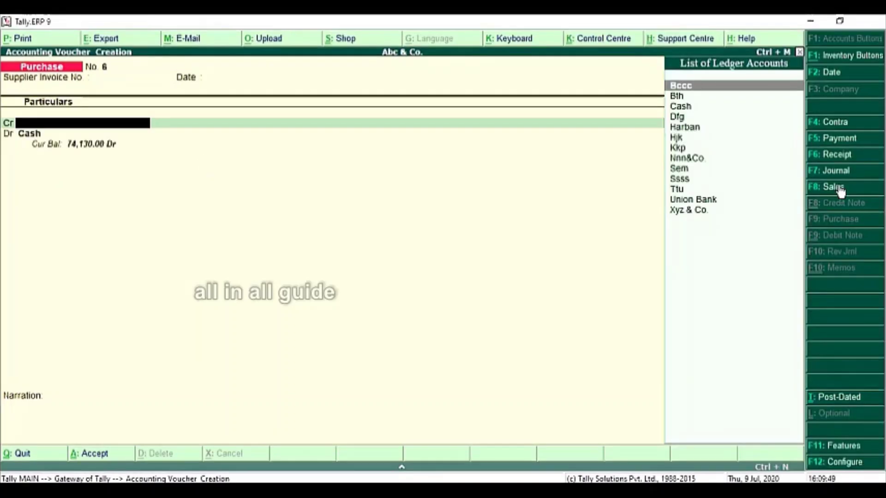
# Step: Start a sales voucher and enter 002 as its reference number
pyautogui.click(838, 188)
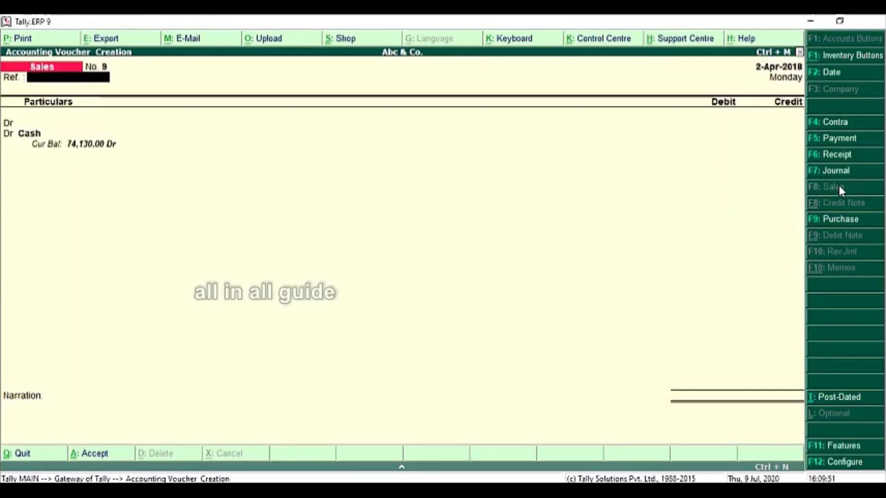
pyautogui.write('002')
pyautogui.press('Return')
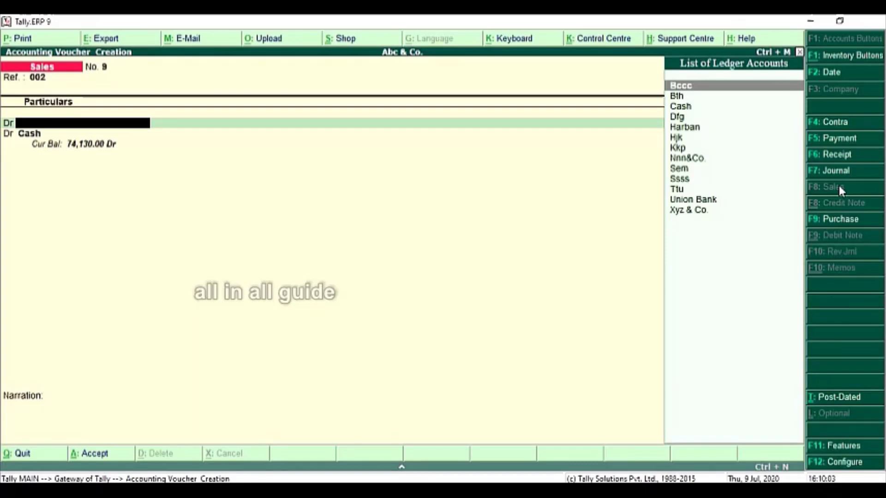
# Step: Begin a new ledger named Ggx from within the sales voucher and place it under Sundry Debtors
pyautogui.hotkey('alt', 'c')
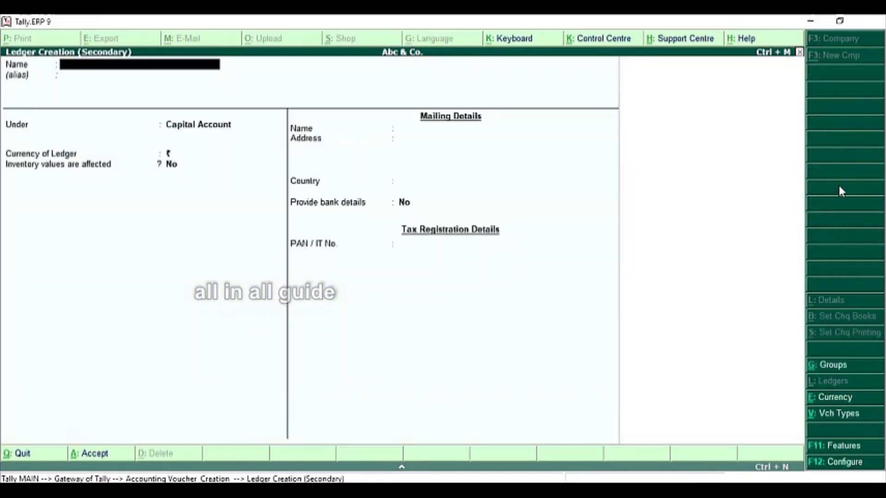
pyautogui.write('Gg')
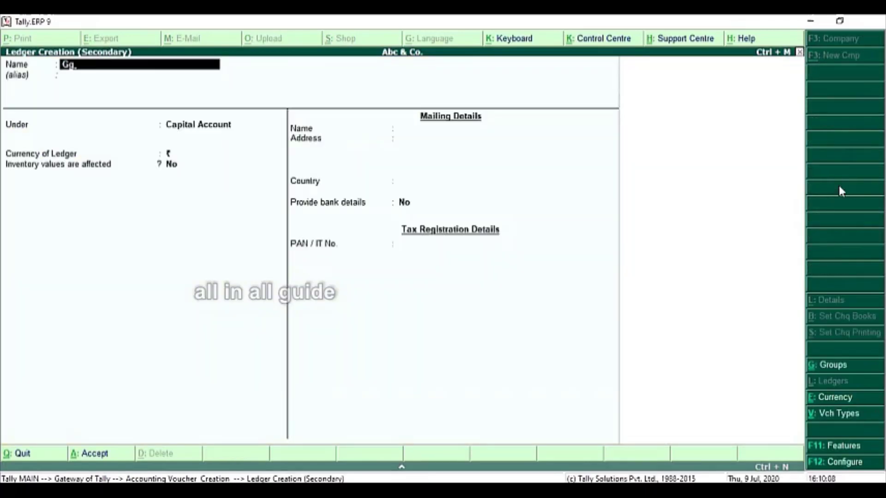
pyautogui.write('x')
pyautogui.press('Return')
pyautogui.press('Return')
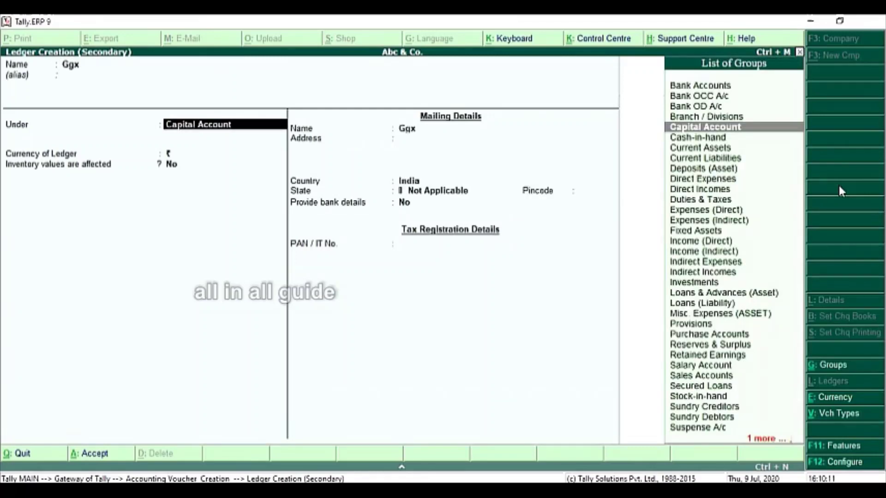
pyautogui.write('S')
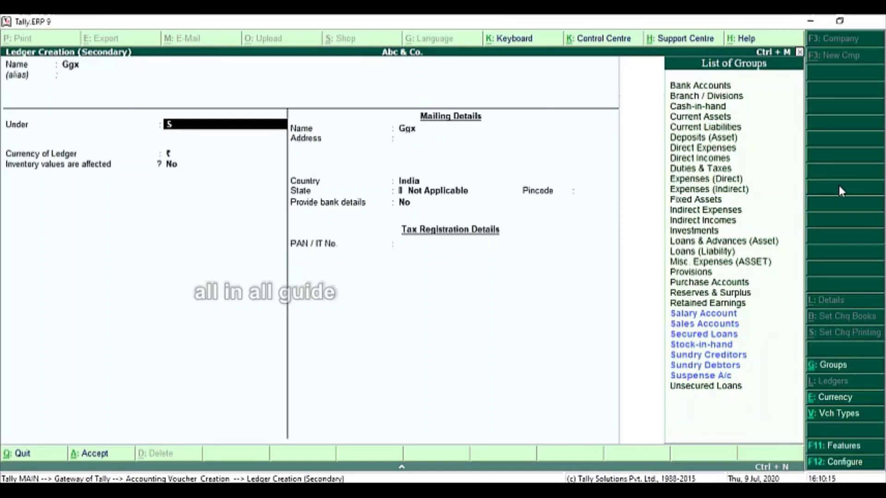
pyautogui.write('u')
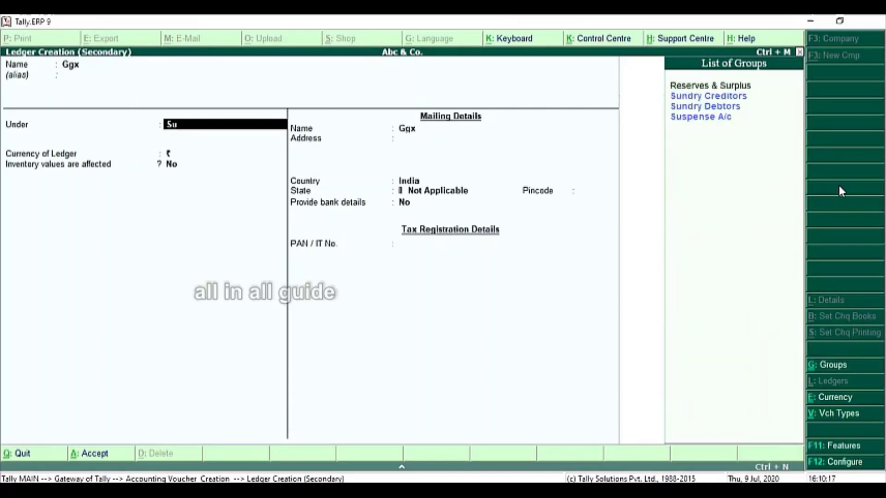
pyautogui.press('Down')
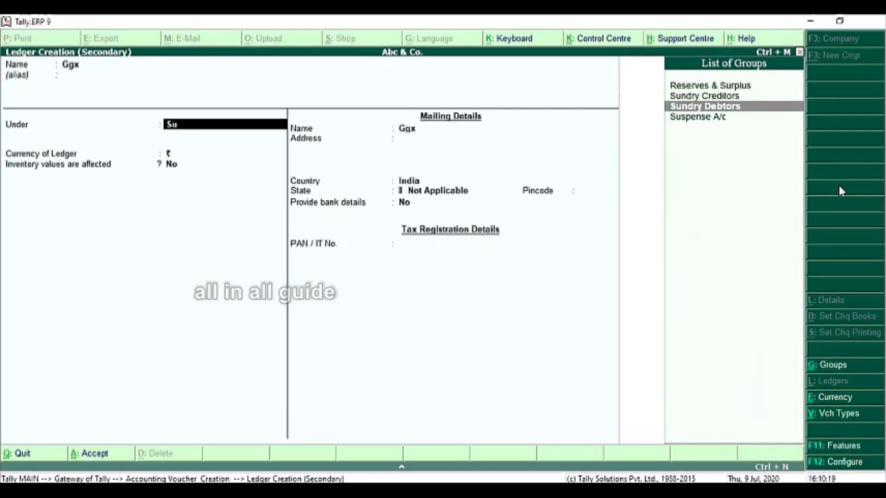
pyautogui.press('Return')
# Step: Keep the default inventory, mailing, bank and tax settings for the Ggx ledger and save it
pyautogui.press('Return')
pyautogui.press('Return')
pyautogui.press('Return')
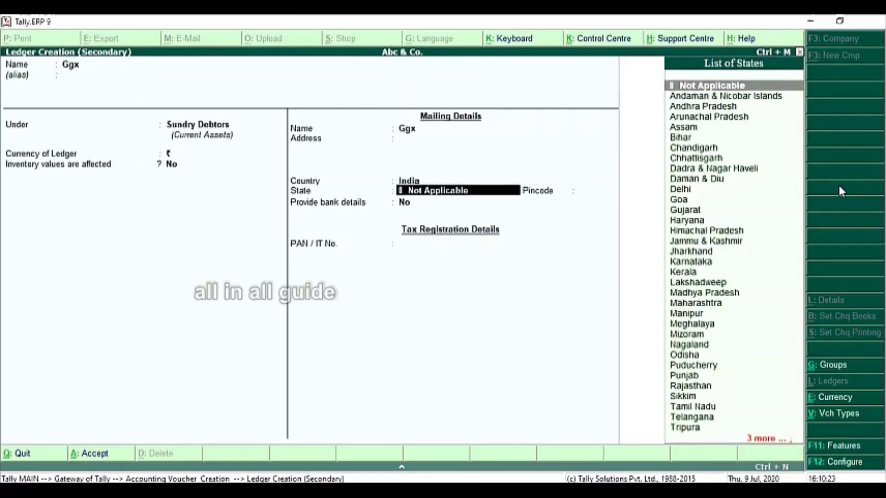
pyautogui.press('Return')
pyautogui.press('Return')
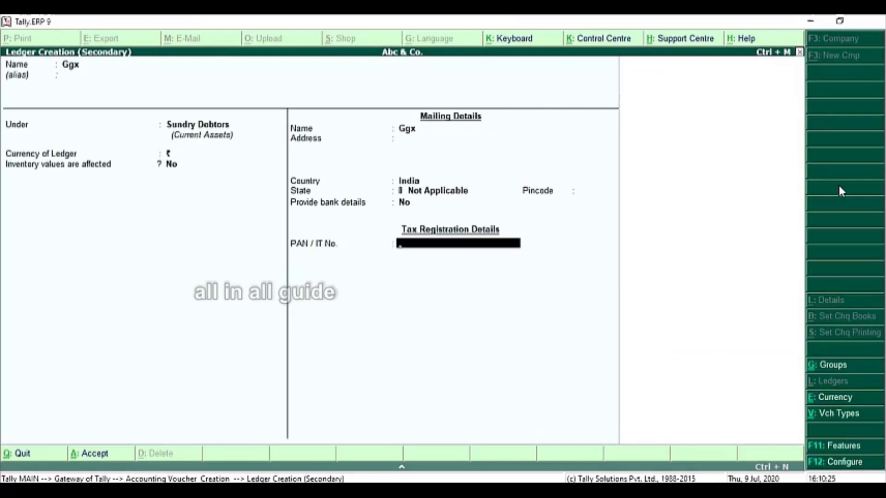
pyautogui.press('Return')
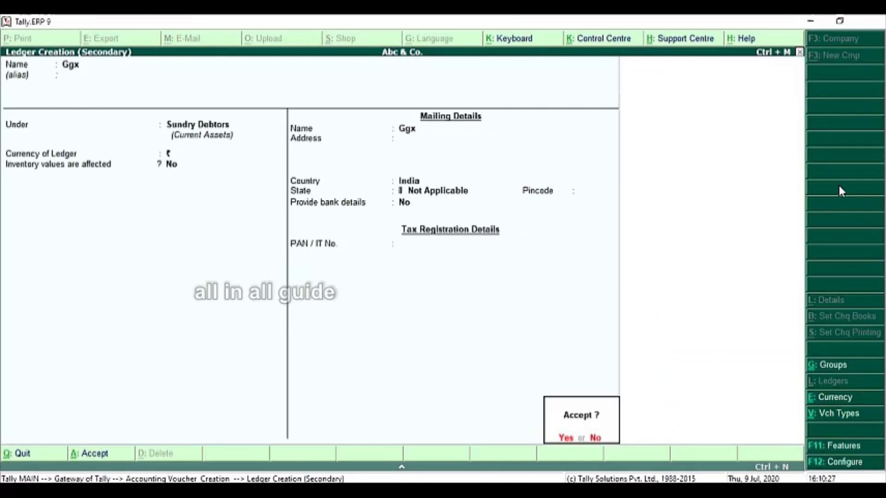
pyautogui.press('Return')
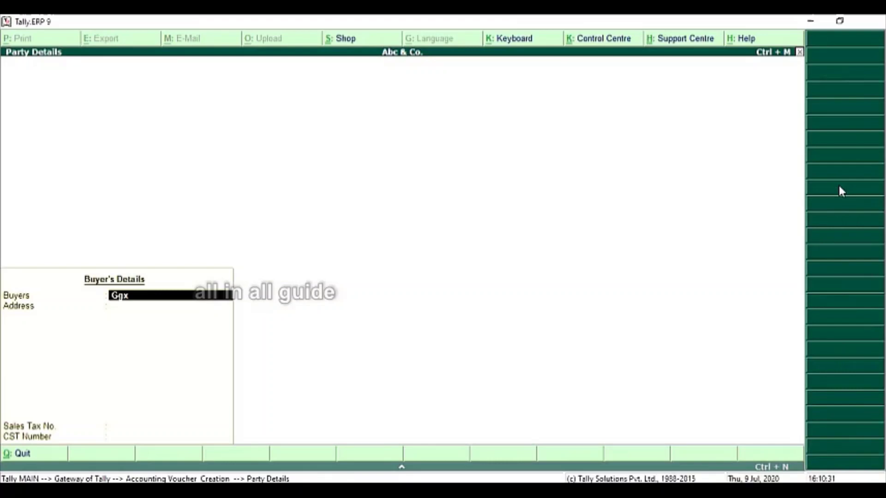
# Step: Accept the buyer's details for Ggx without additions and debit the buyer with 300
pyautogui.press('Return')
pyautogui.press('Return')
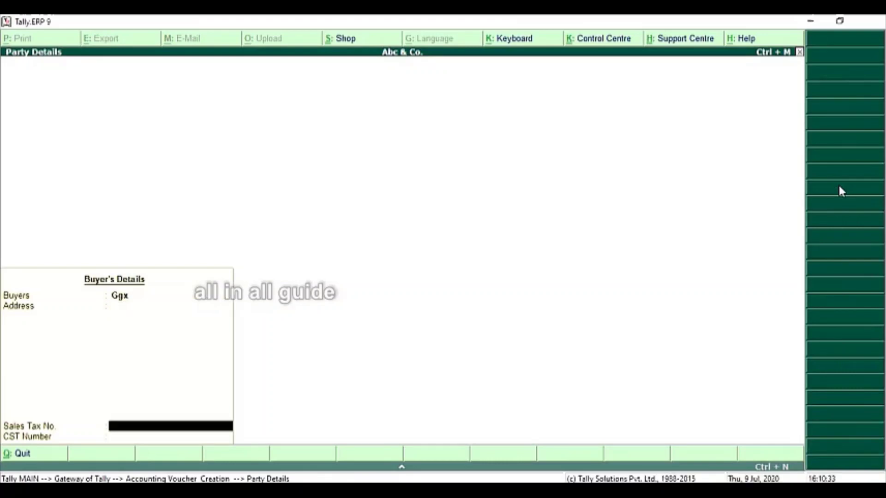
pyautogui.press('Return')
pyautogui.press('Return')
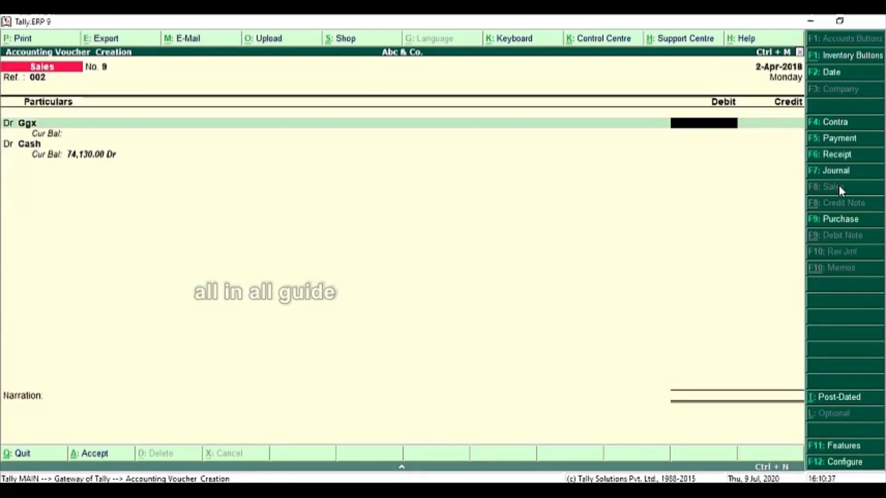
pyautogui.write('300')
pyautogui.press('Return')
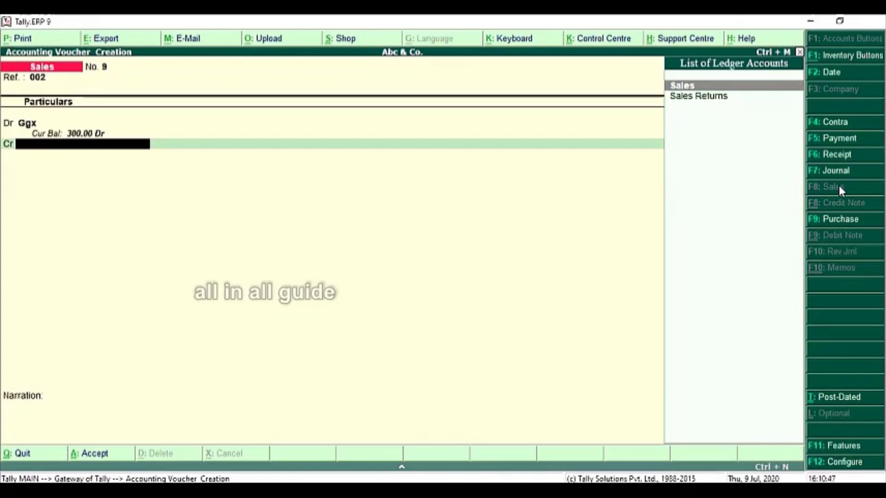
# Step: Credit the Sales ledger and allocate 2 Bulbs to it at the suggested rate of 150.00, completing the inventory allocation
pyautogui.press('Return')
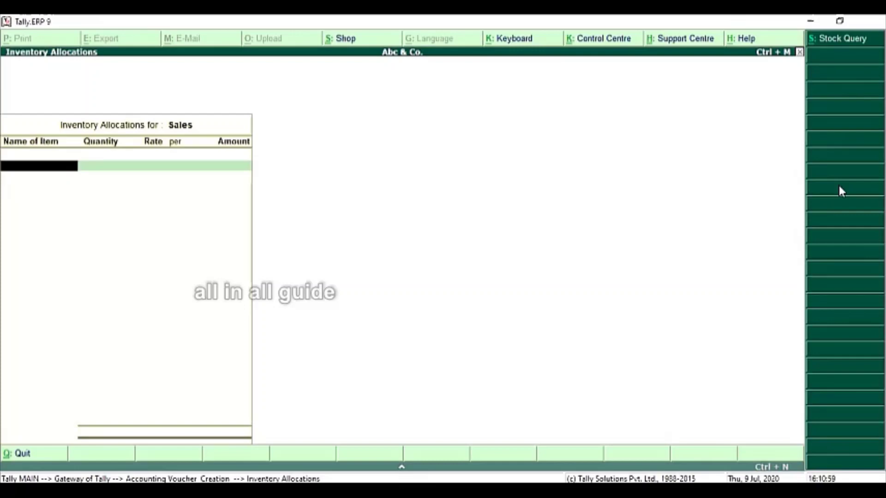
pyautogui.write('B')
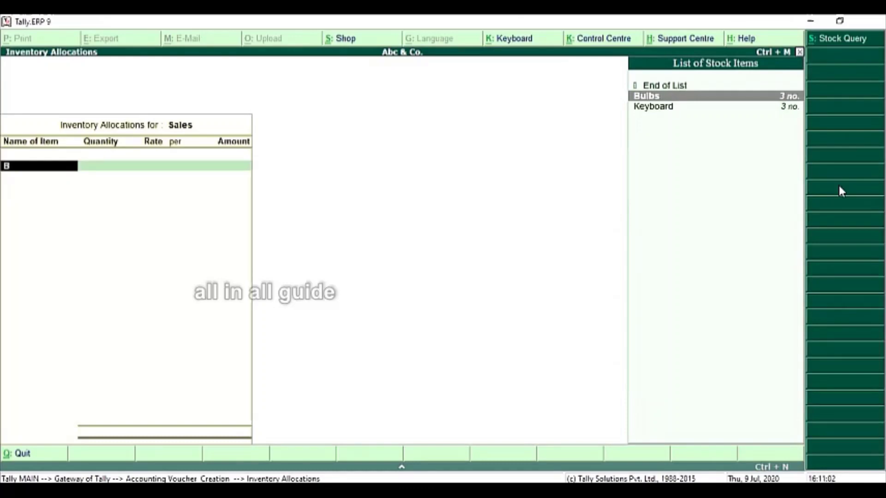
pyautogui.press('Return')
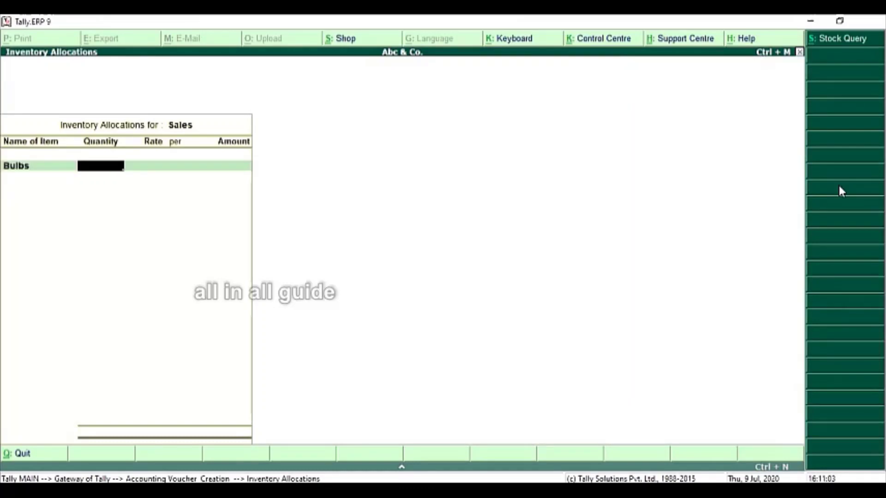
pyautogui.write('2')
pyautogui.press('Return')
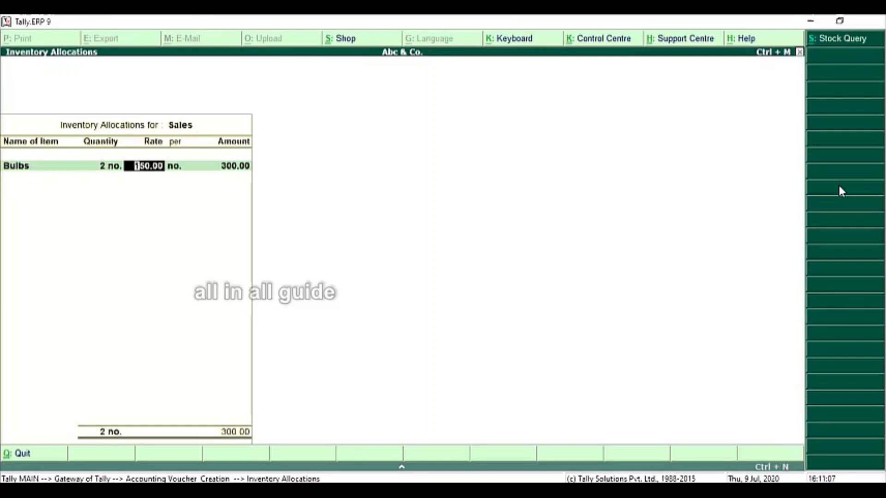
pyautogui.press('Return')
pyautogui.press('Return')
pyautogui.press('Return')
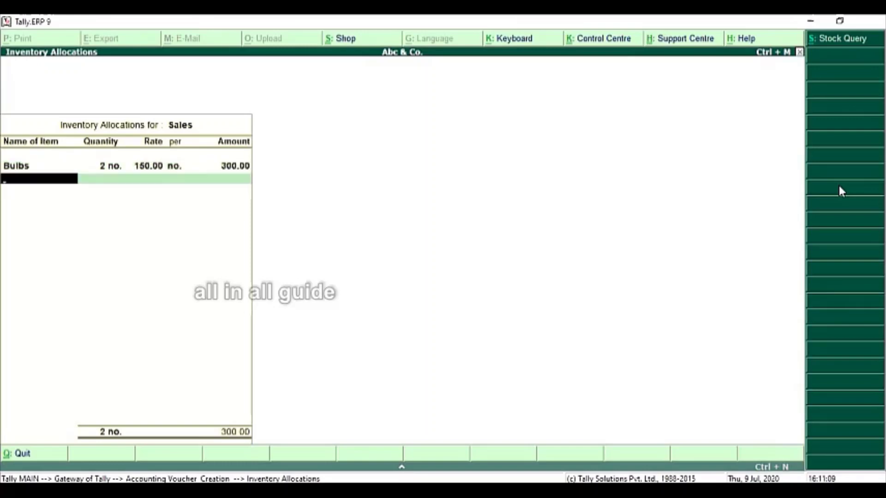
pyautogui.press('Return')
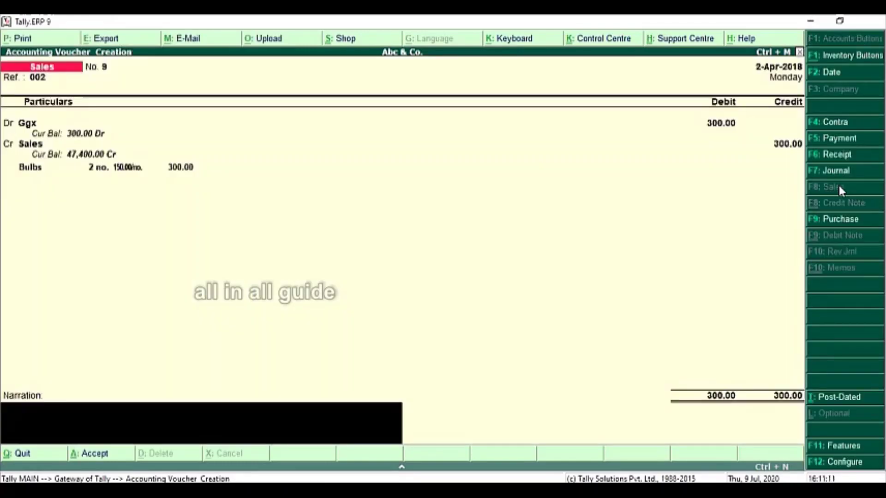
# Step: Save the Ggx sales voucher without a narration and leave voucher entry
pyautogui.press('Return')
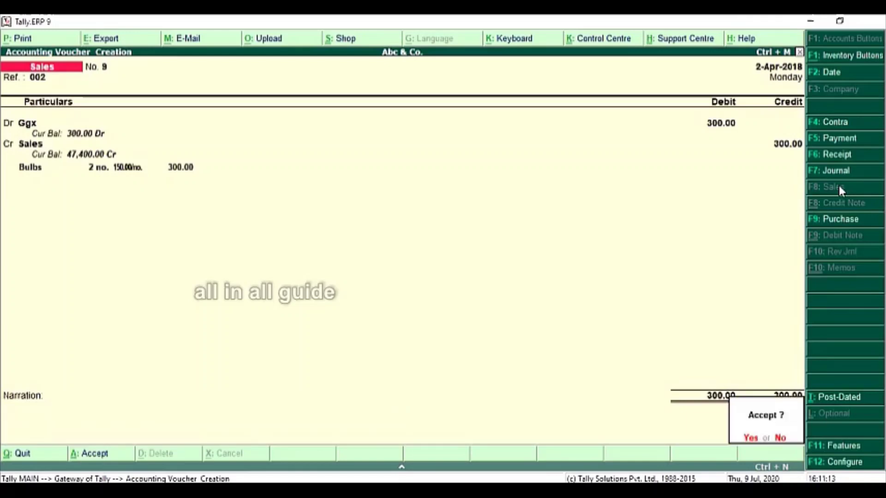
pyautogui.press('Return')
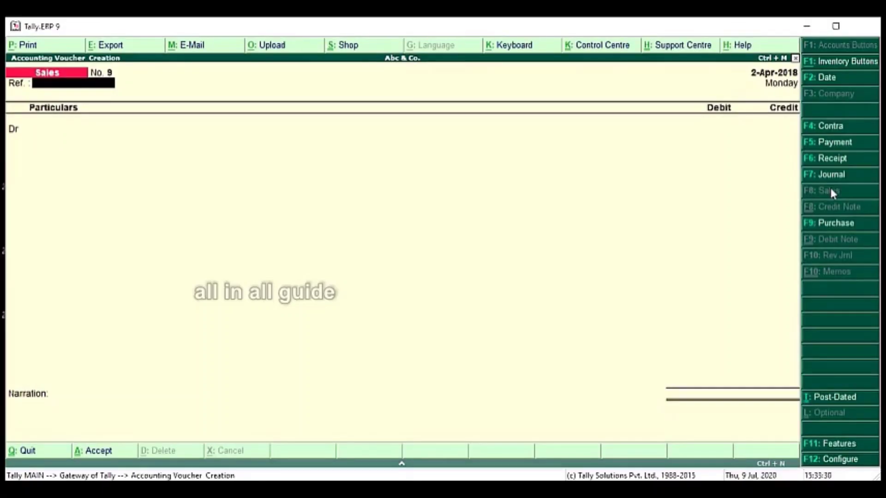
pyautogui.press('Escape')
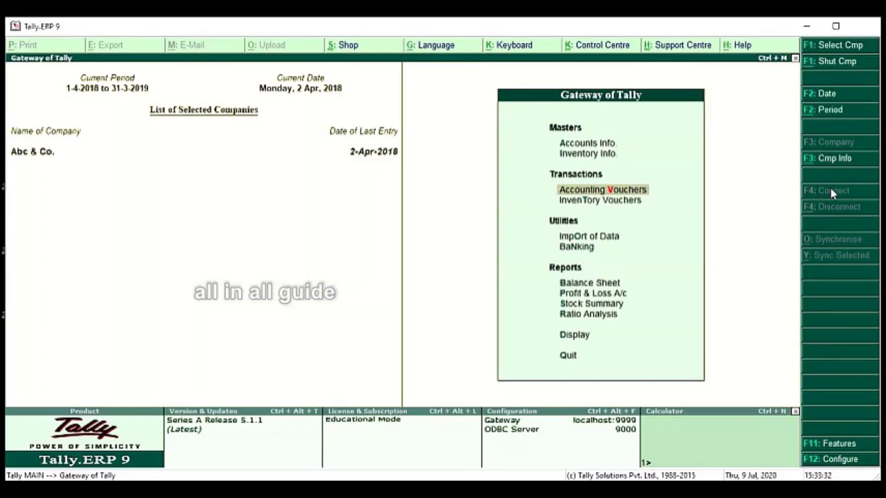
# Step: Open the Display reports of Abc & Co
pyautogui.press('Down')
pyautogui.press('Down')
pyautogui.press('Down')
pyautogui.press('Down')
pyautogui.press('Down')
pyautogui.press('Down')
pyautogui.press('Down')
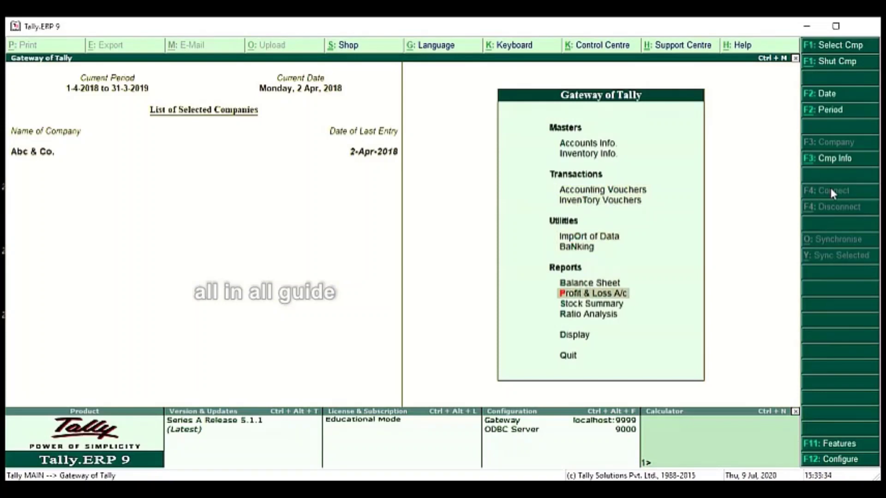
pyautogui.press('Down')
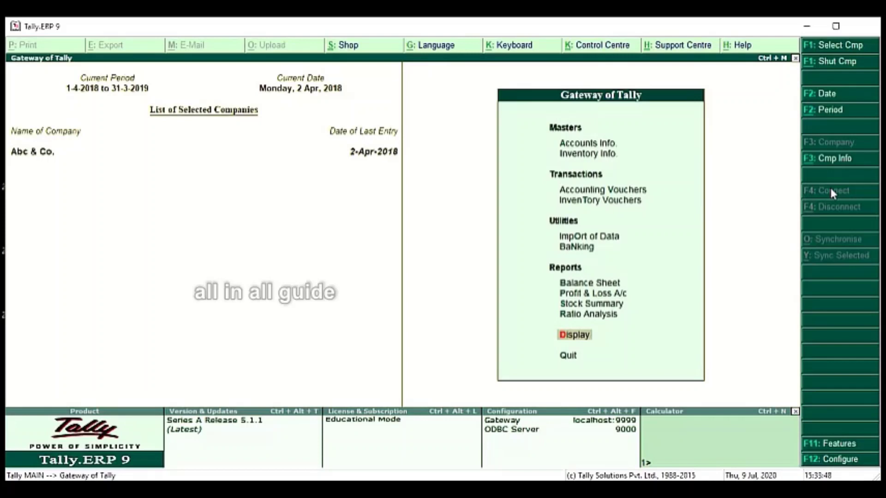
pyautogui.press('Return')
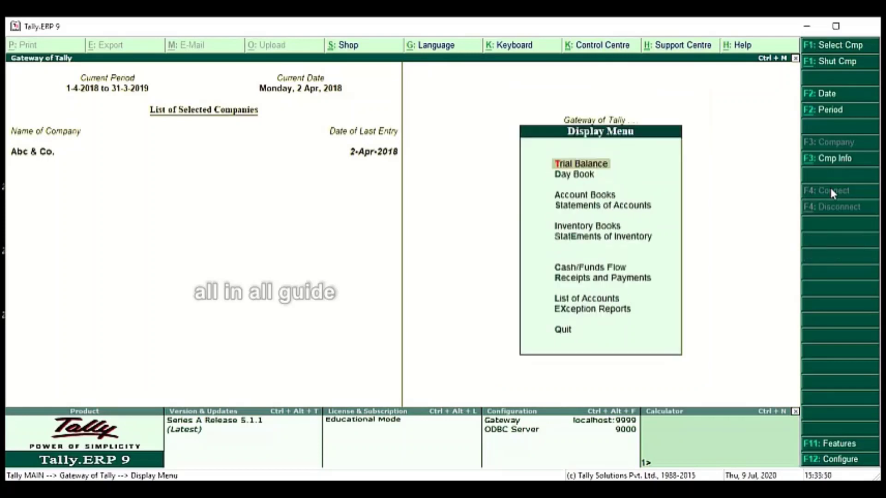
pyautogui.press('Down')
pyautogui.press('Down')
pyautogui.press('Down')
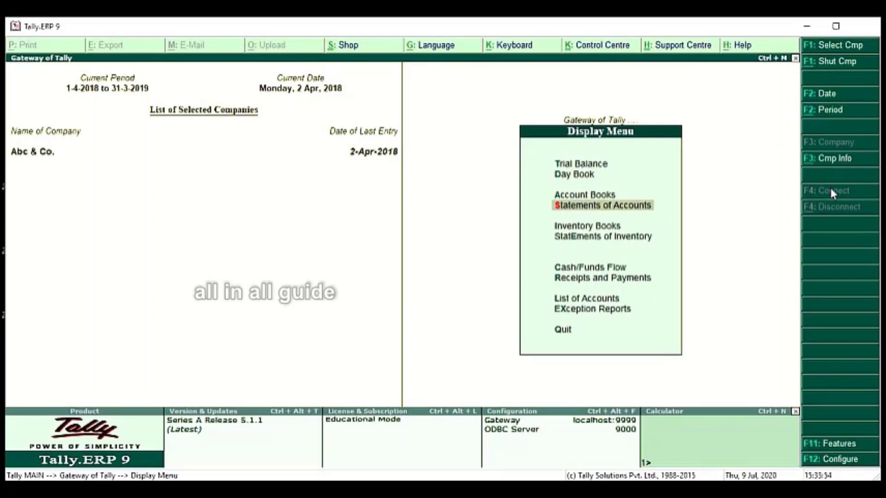
pyautogui.press('Return')
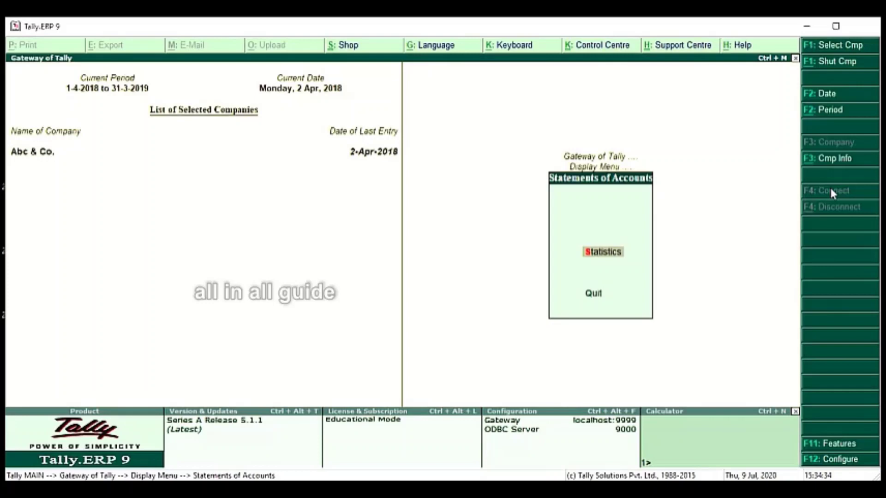
pyautogui.press('Escape')
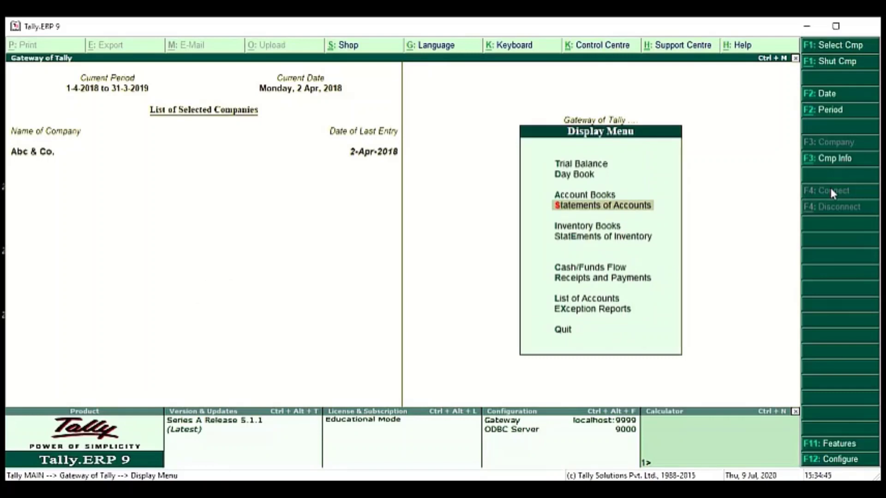
# Step: Open the ledger vouchers of the party Bth from the account books
pyautogui.press('Up')
pyautogui.press('Return')
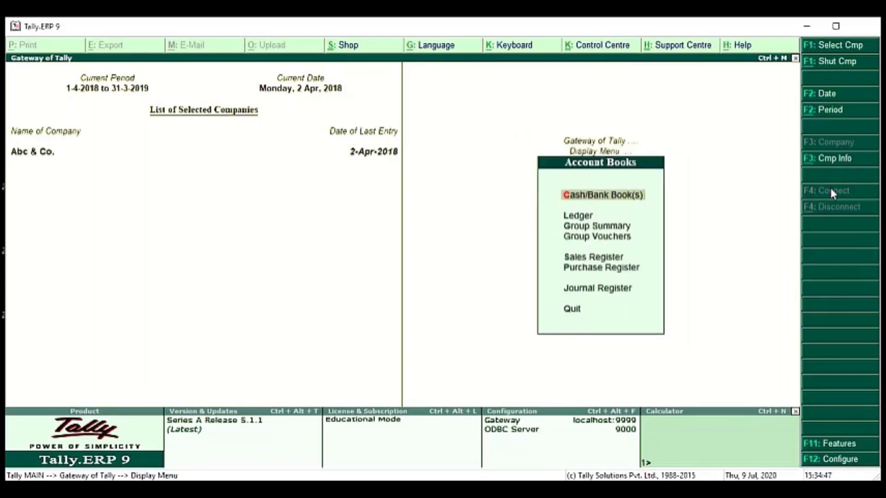
pyautogui.press('Down')
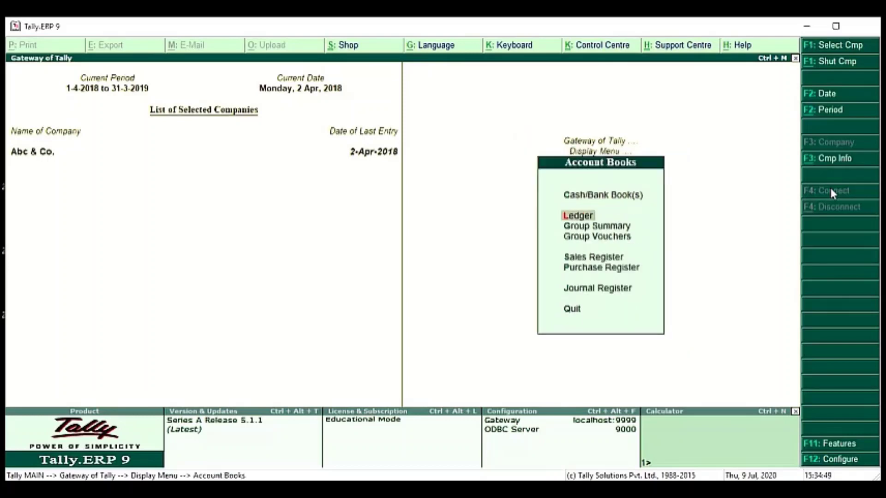
pyautogui.press('Return')
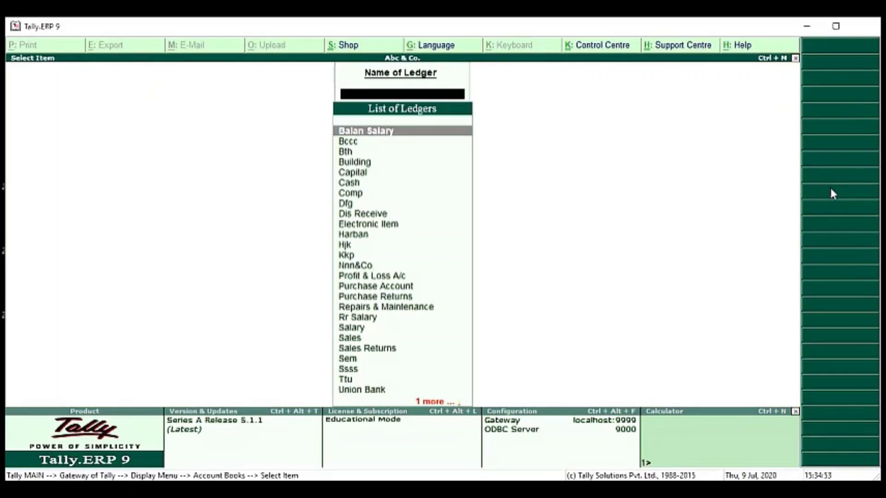
pyautogui.press('Down')
pyautogui.press('Down')
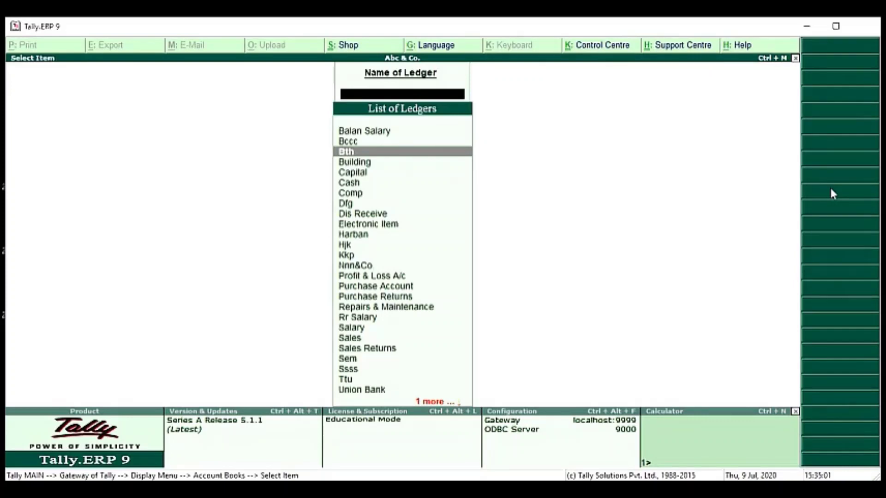
pyautogui.press('Return')
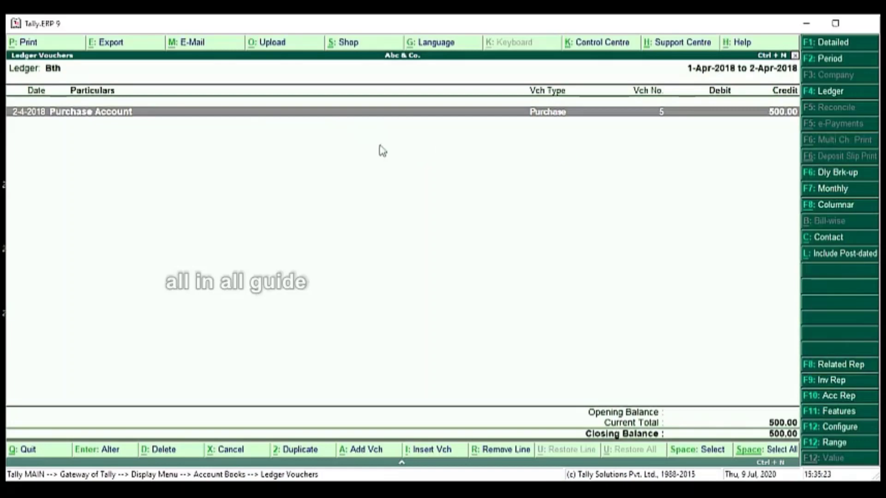
# Step: Open the purchase voucher in the Bth ledger and go through its invoice number, date, party and supplier's details
pyautogui.press('Return')
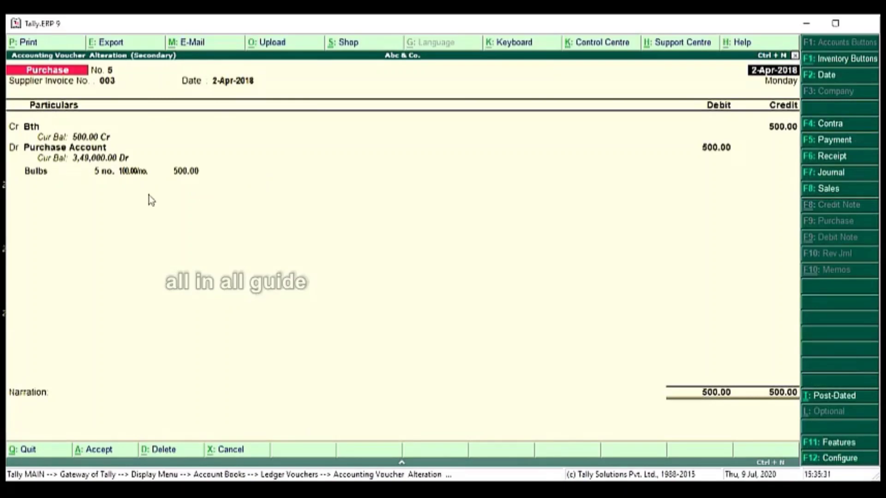
pyautogui.press('Return')
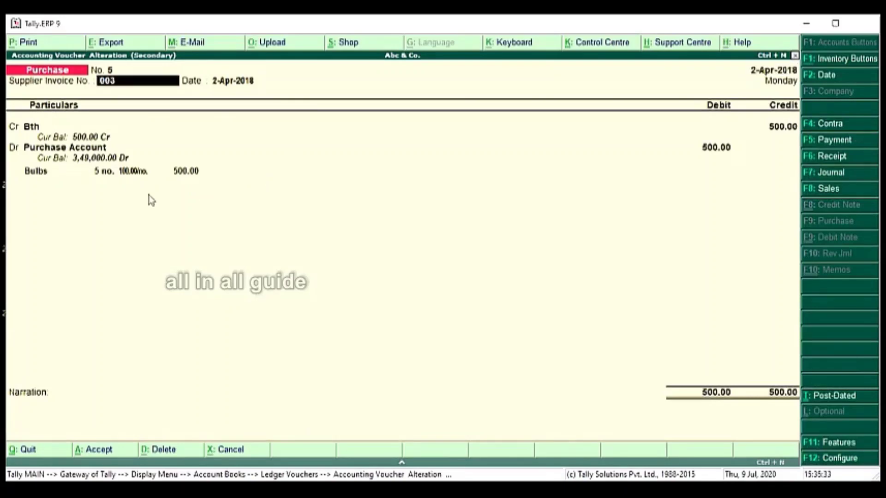
pyautogui.press('Return')
pyautogui.press('Return')
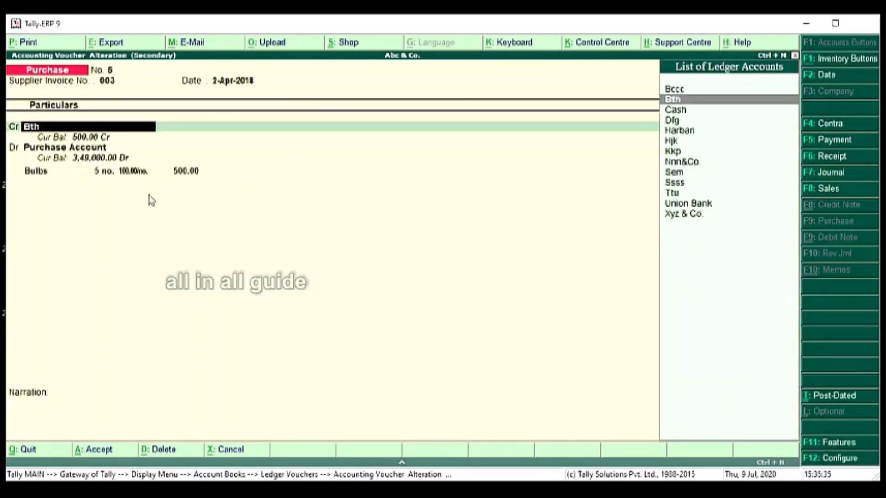
pyautogui.press('Return')
pyautogui.press('Return')
pyautogui.press('Return')
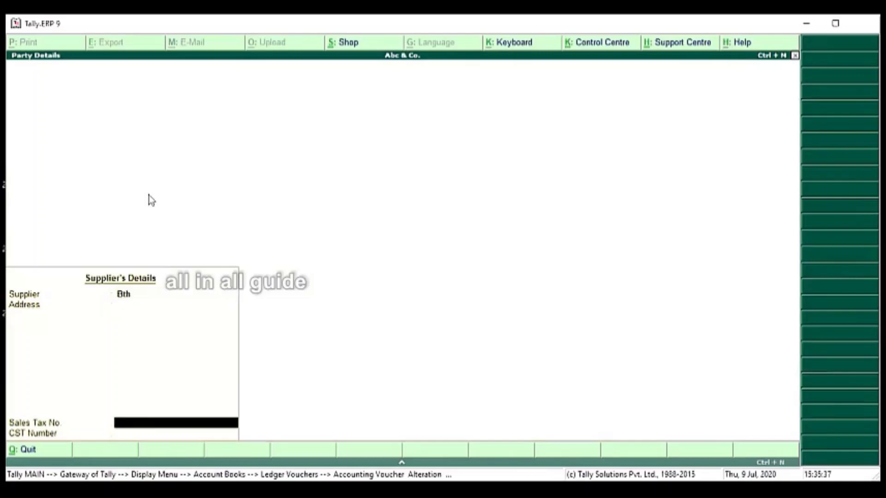
pyautogui.press('Return')
pyautogui.press('Return')
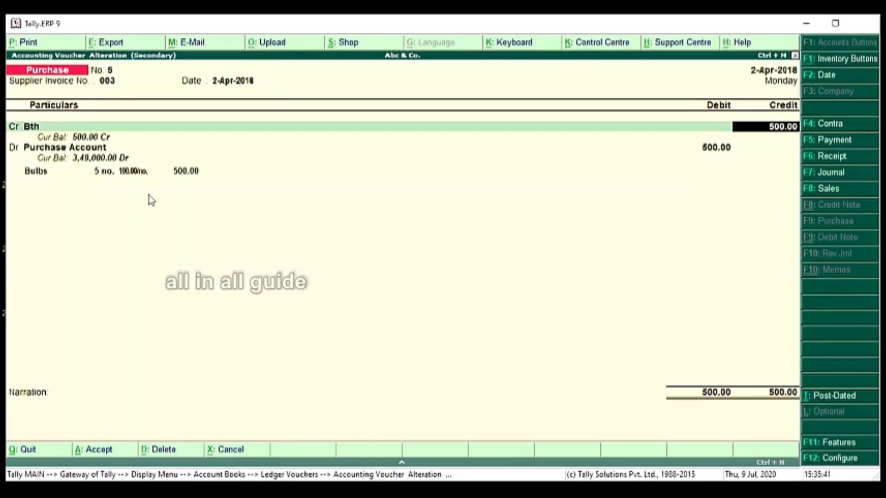
# Step: Go through the voucher's amounts and the Bulbs quantity, rate and value, and close the voucher without changes
pyautogui.press('Return')
pyautogui.press('Return')
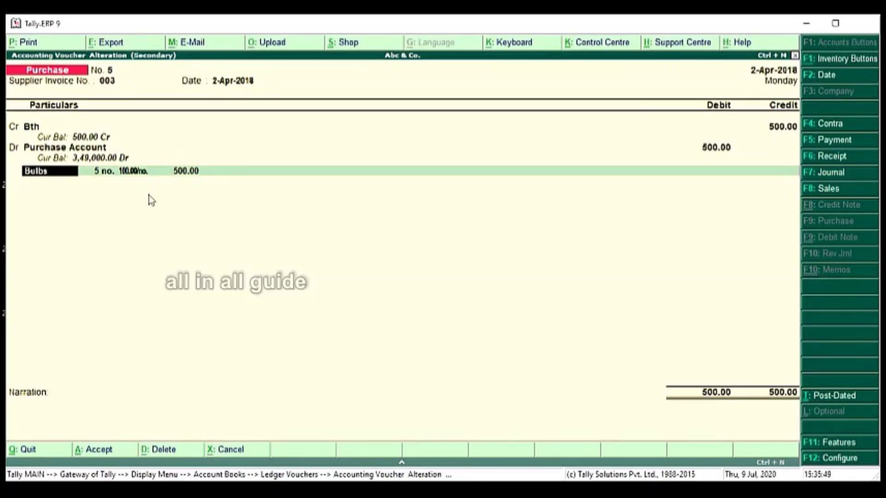
pyautogui.press('Return')
pyautogui.press('Return')
pyautogui.press('Return')
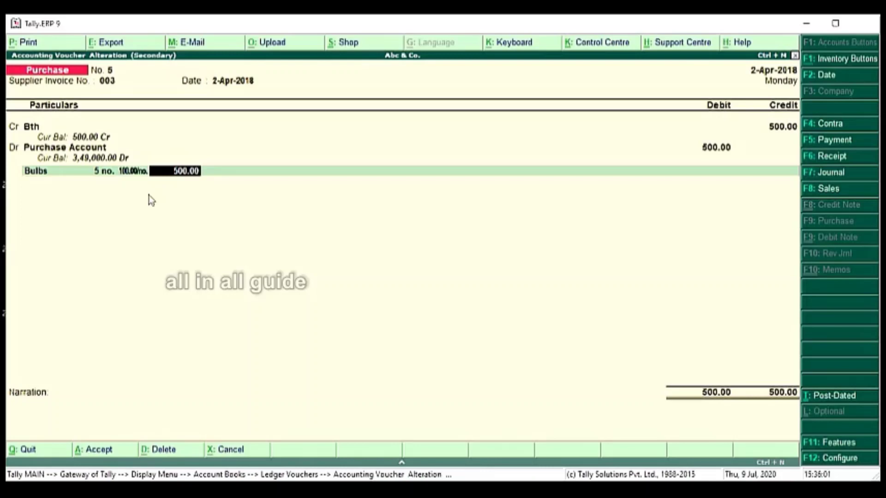
pyautogui.press('Escape')
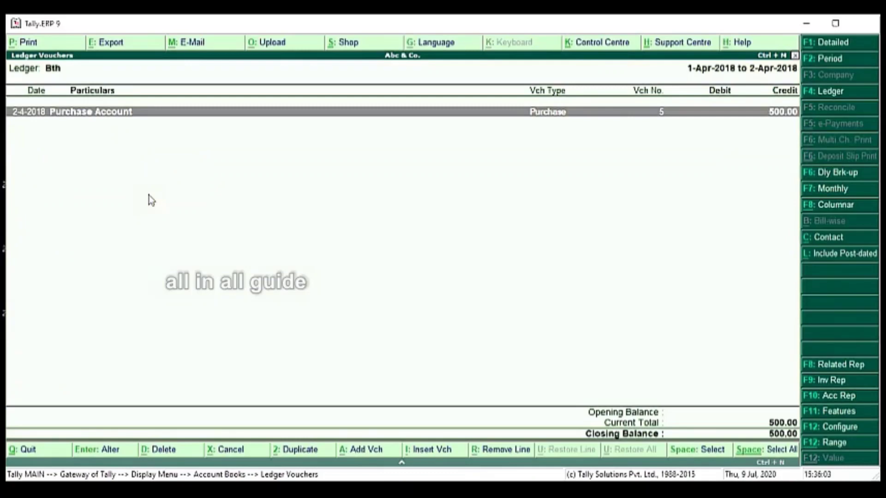
# Step: Leave the Bth ledger and open the ledger vouchers of the party Ttu
pyautogui.press('Escape')
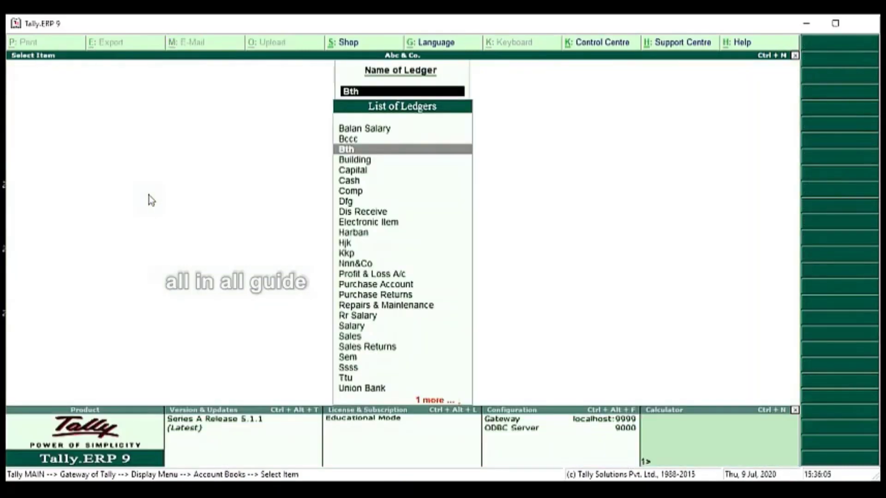
pyautogui.press('Down')
pyautogui.press('Down')
pyautogui.press('Down')
pyautogui.press('Down')
pyautogui.press('Down')
pyautogui.press('Down')
pyautogui.press('Down')
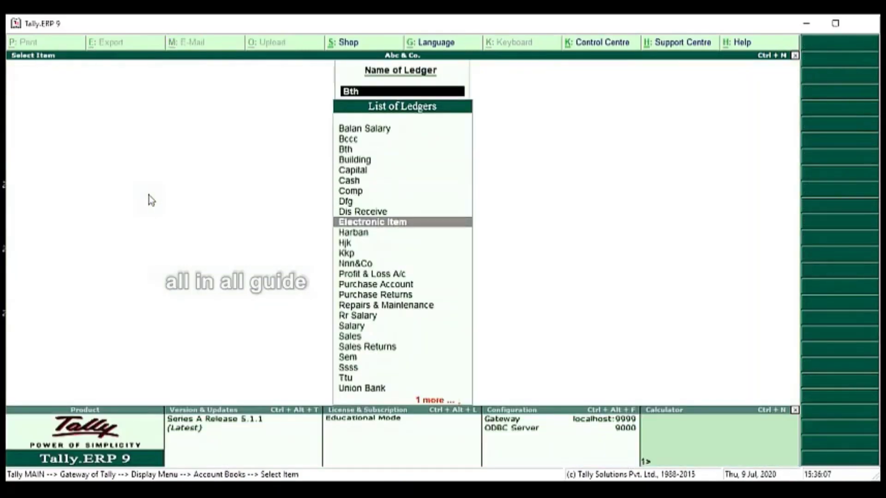
pyautogui.press('Down')
pyautogui.press('Down')
pyautogui.press('Down')
pyautogui.press('Down')
pyautogui.press('Down')
pyautogui.press('Down')
pyautogui.press('Down')
pyautogui.press('Down')
pyautogui.press('Down')
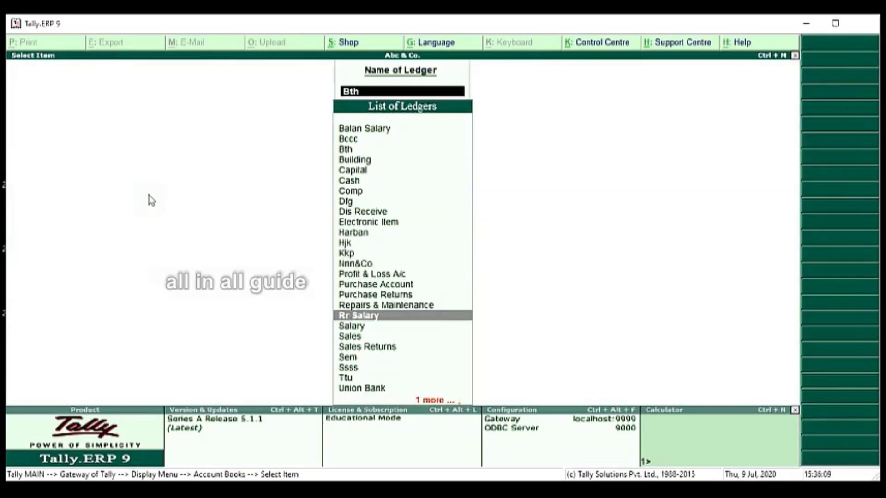
pyautogui.press('Down')
pyautogui.press('Down')
pyautogui.press('Down')
pyautogui.press('Down')
pyautogui.press('Down')
pyautogui.press('Down')
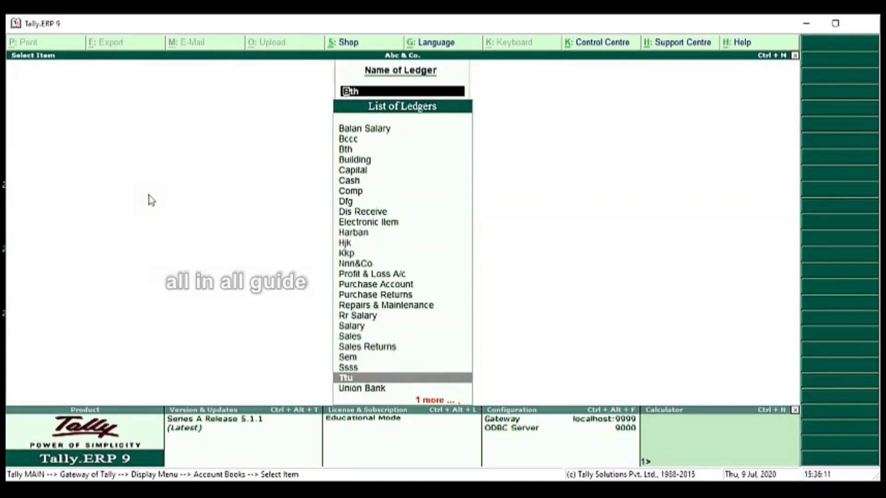
pyautogui.press('Return')
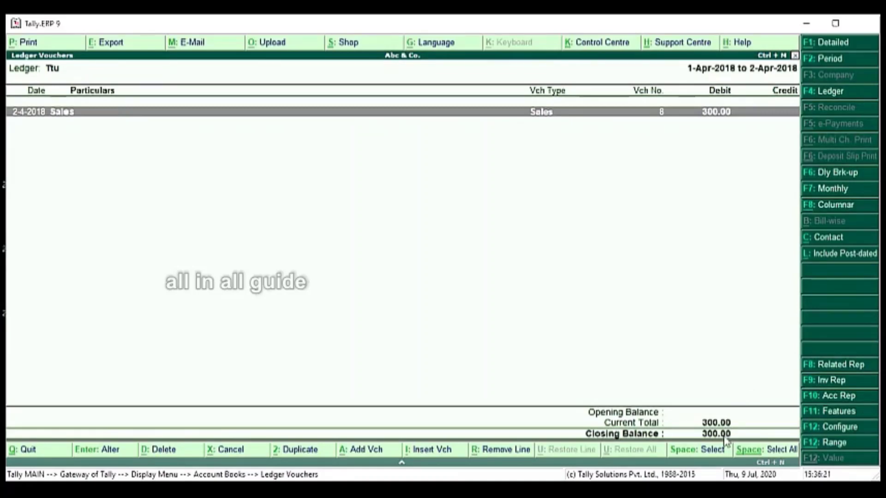
# Step: Examine the sales voucher in the Ttu ledger, close it unchanged, and return to the Gateway of Tally
pyautogui.press('Return')
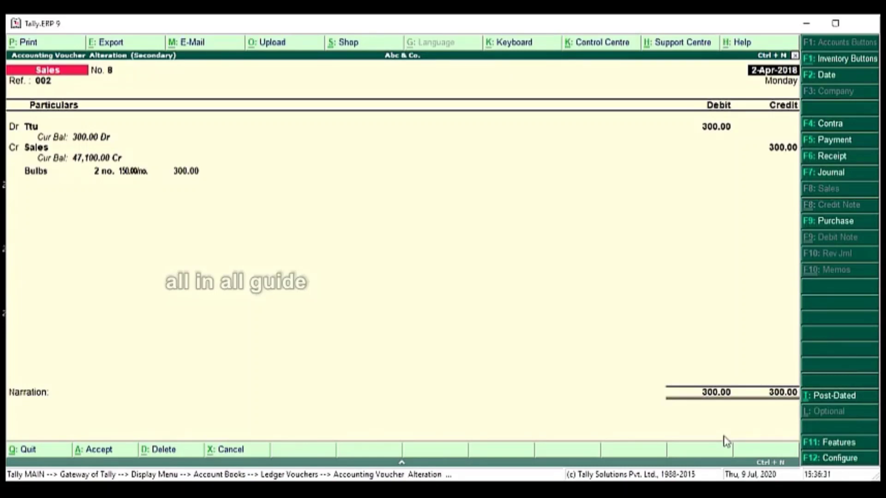
pyautogui.press('Escape')
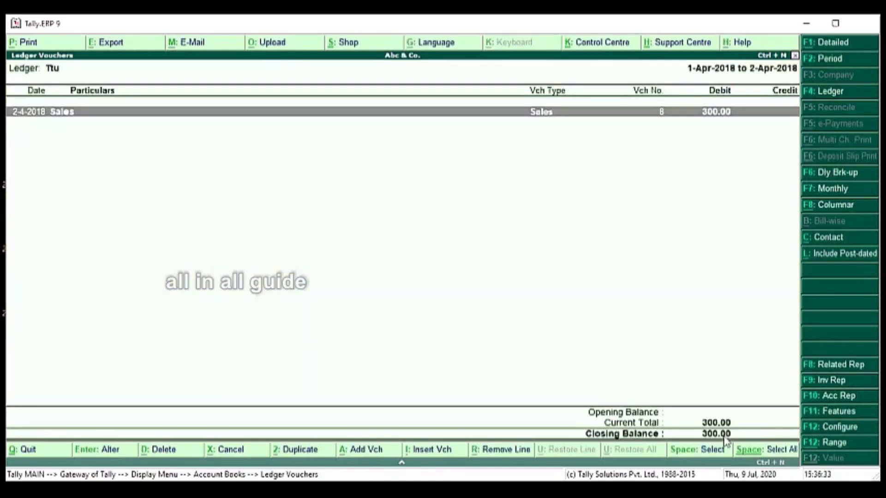
pyautogui.press('Escape')
pyautogui.press('Escape')
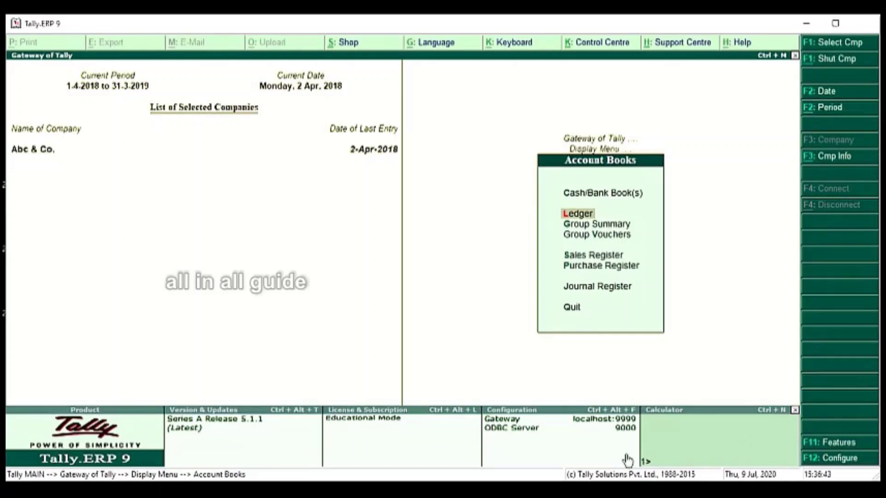
pyautogui.press('Escape')
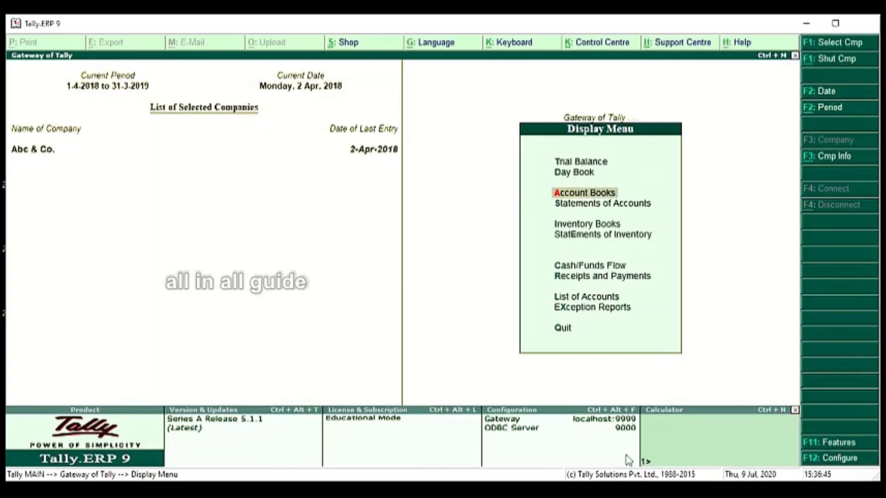
pyautogui.press('Escape')
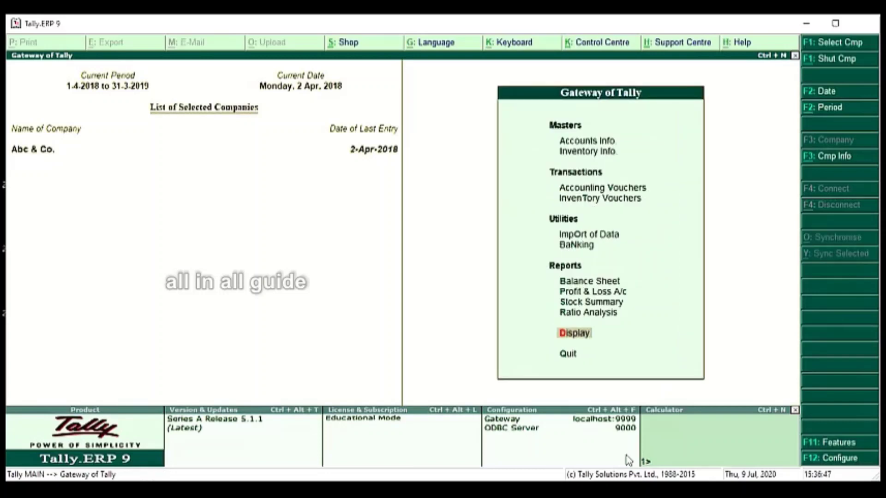